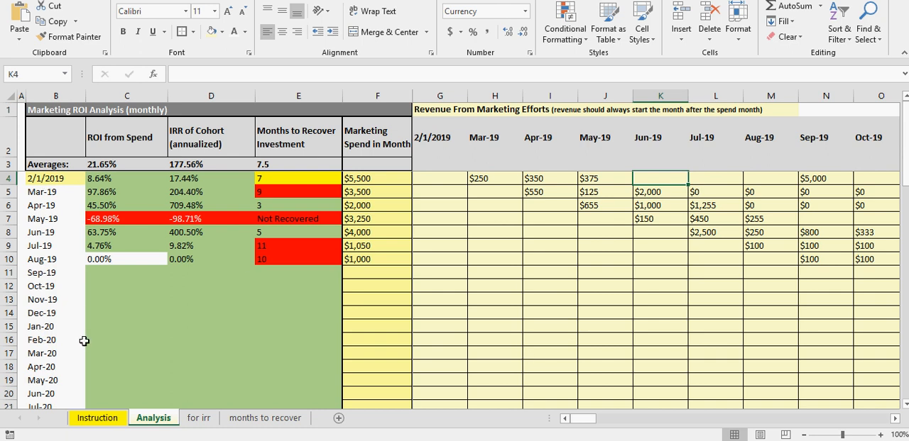
pyautogui.click(45, 180)
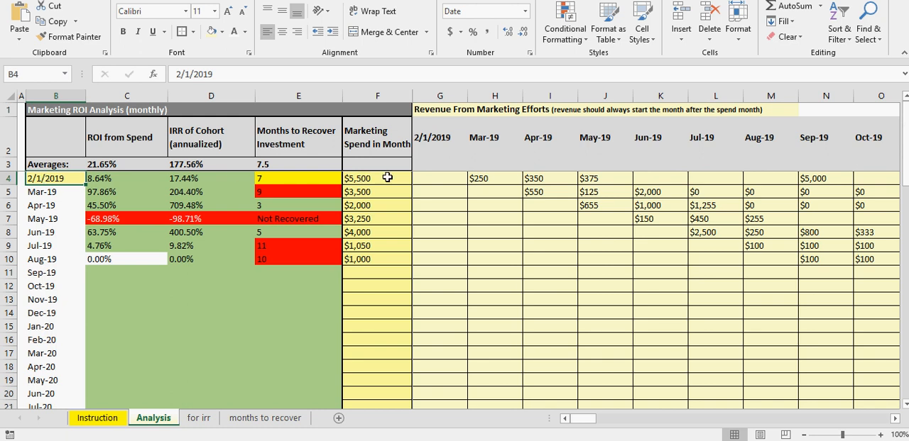
pyautogui.moveTo(435, 139); pyautogui.dragTo(768, 142)
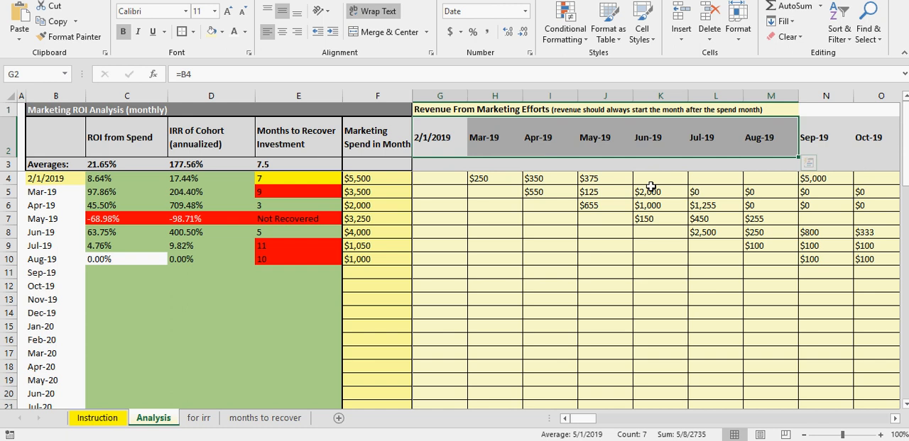
pyautogui.click(493, 275)
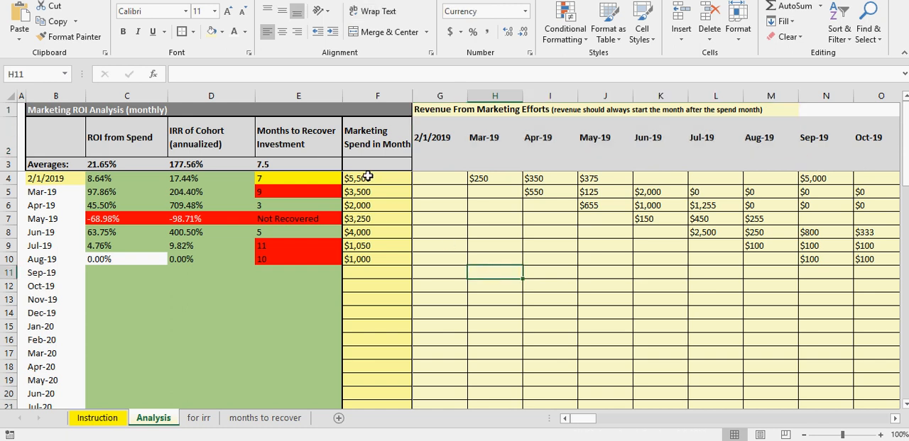
# Step: Clear the sample marketing spend values in F4:F10
pyautogui.moveTo(367, 178); pyautogui.dragTo(365, 259)
pyautogui.rightClick(362, 241)
pyautogui.press('Escape')
pyautogui.press('Delete')
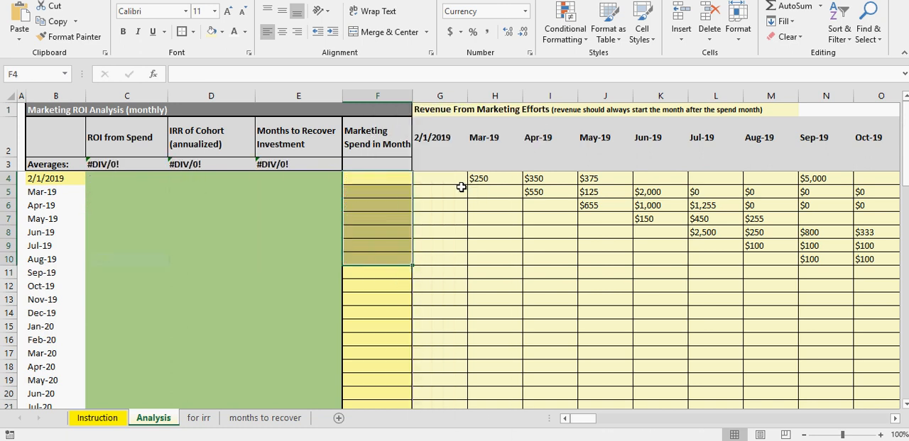
# Step: Clear the sample monthly revenue values in G4:Y12 of the revenue grid
pyautogui.moveTo(458, 181); pyautogui.dragTo(809, 294)
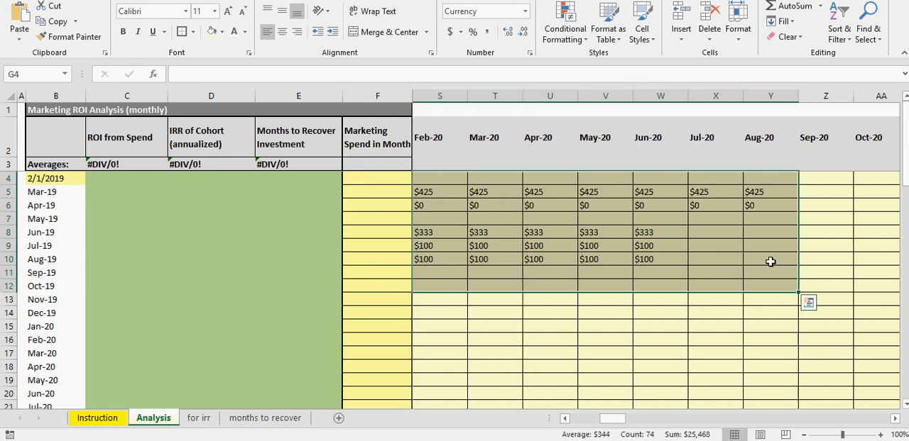
pyautogui.rightClick(745, 257)
pyautogui.click(788, 110)
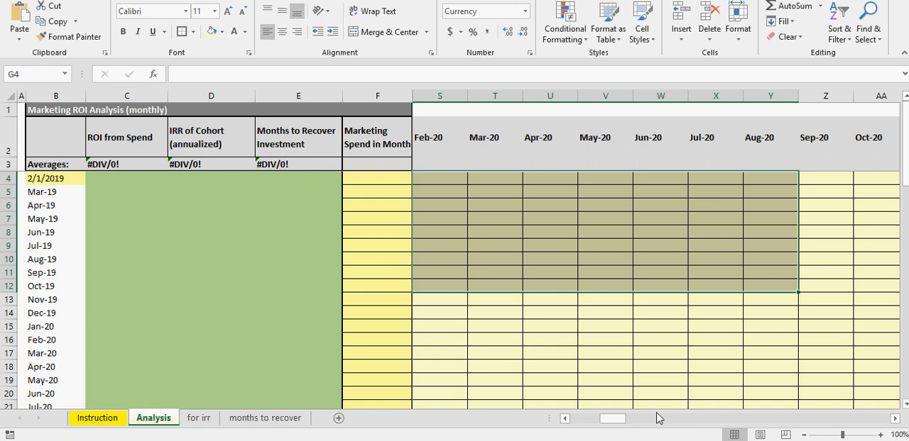
pyautogui.moveTo(621, 419); pyautogui.dragTo(586, 419)
pyautogui.click(497, 338)
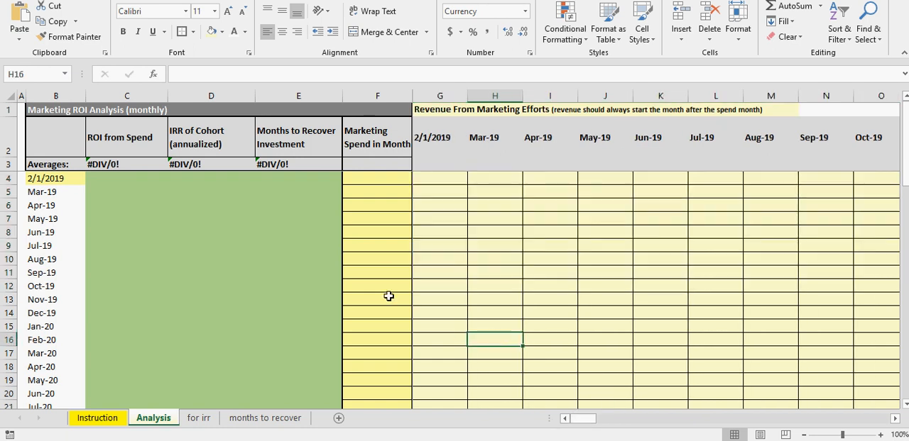
# Step: Enter 3500 as the marketing spend for the 2/1/2019 cohort in F4
pyautogui.click(56, 178)
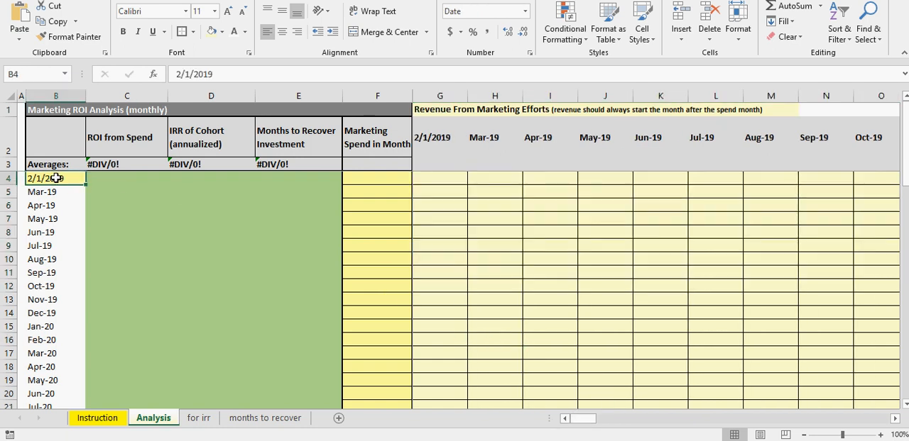
pyautogui.click(365, 177)
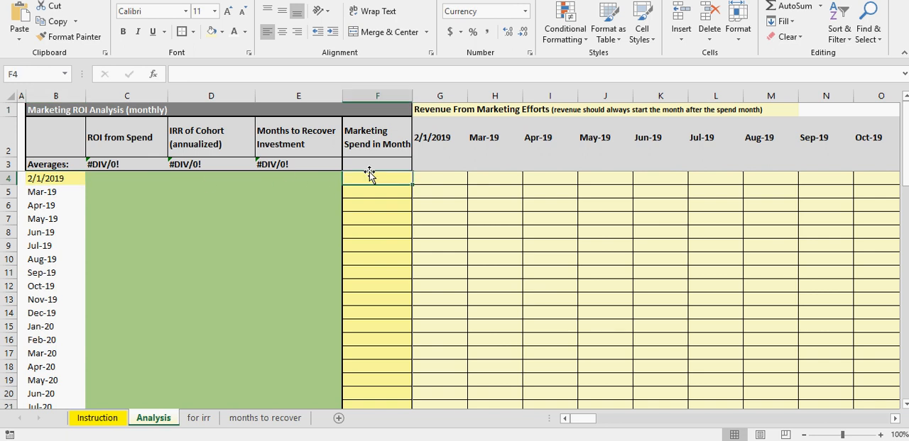
pyautogui.write('3500')
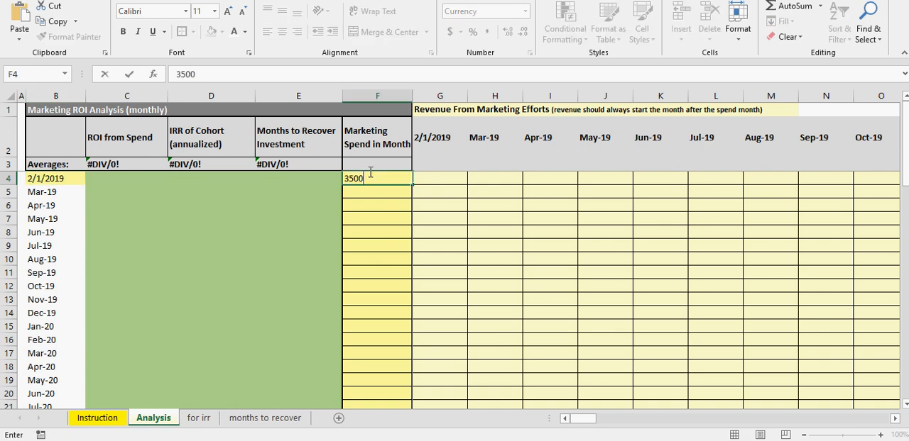
pyautogui.press('Return')
pyautogui.click(370, 176)
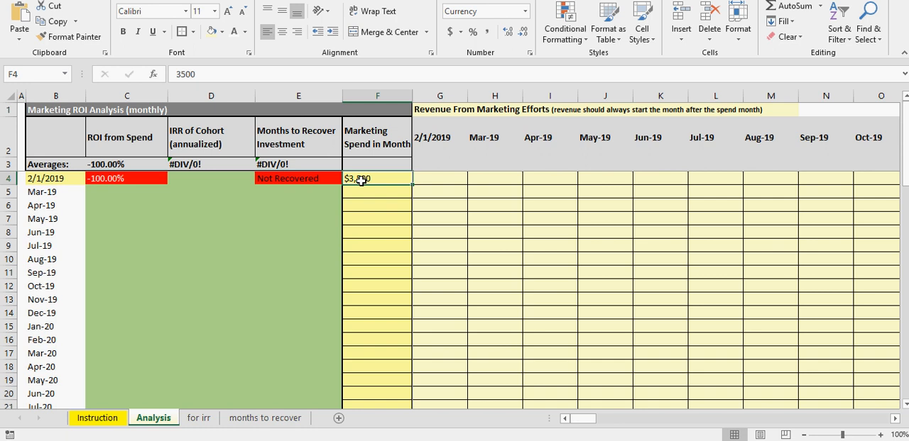
# Step: Enter the 2/1/2019 cohort's revenue as 250 for Mar-19 and 350 for Apr-19
pyautogui.click(495, 180)
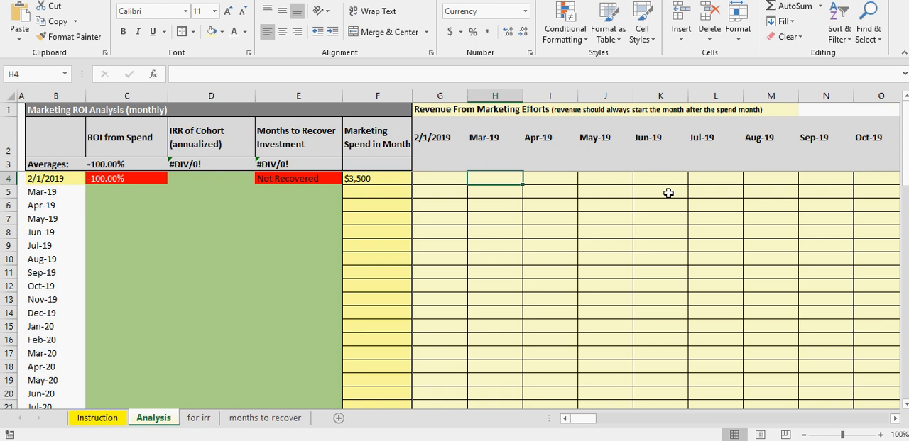
pyautogui.write('250')
pyautogui.press('Return')
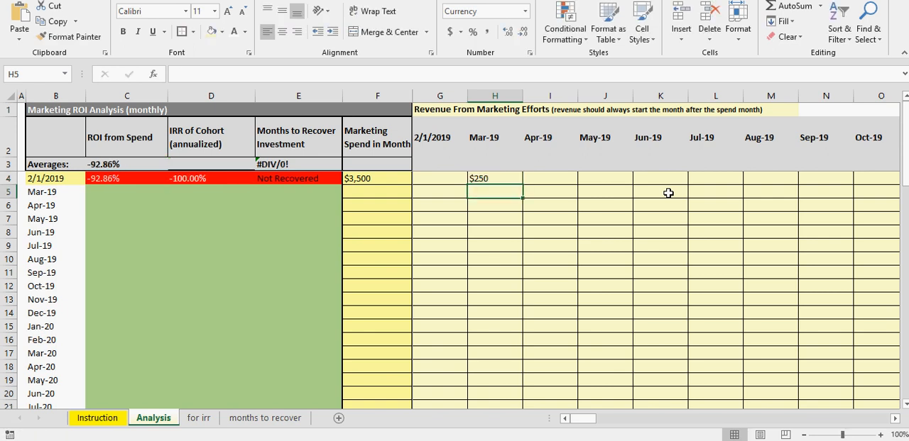
pyautogui.click(564, 180)
pyautogui.write('350')
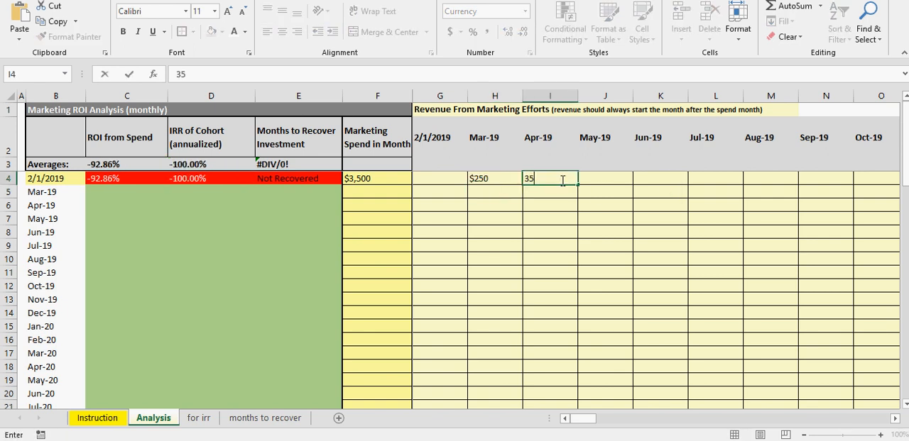
pyautogui.press('Tab')
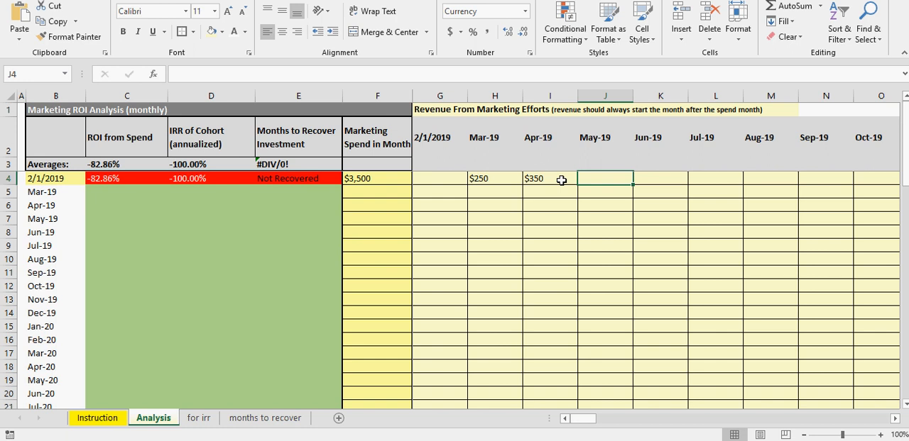
# Step: Enter the 2/1/2019 cohort's revenue as 125 for May-19 and 1000 for Jun-19
pyautogui.write('125')
pyautogui.press('Return')
pyautogui.press('Up')
pyautogui.press('Right')
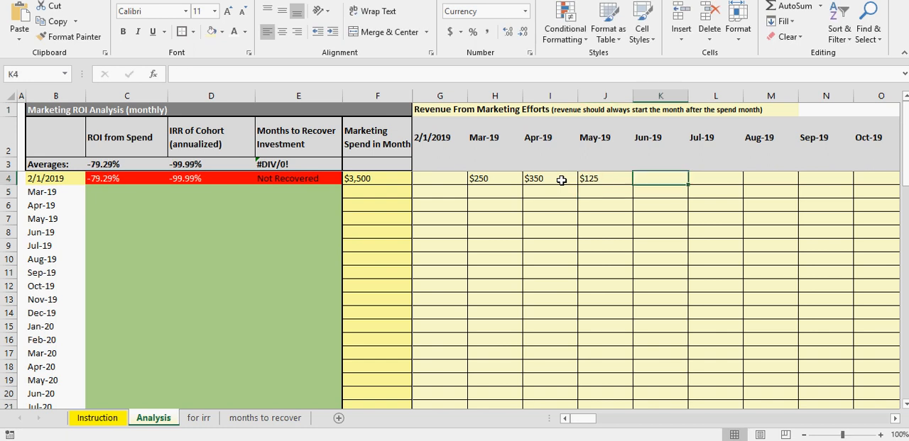
pyautogui.write('1000')
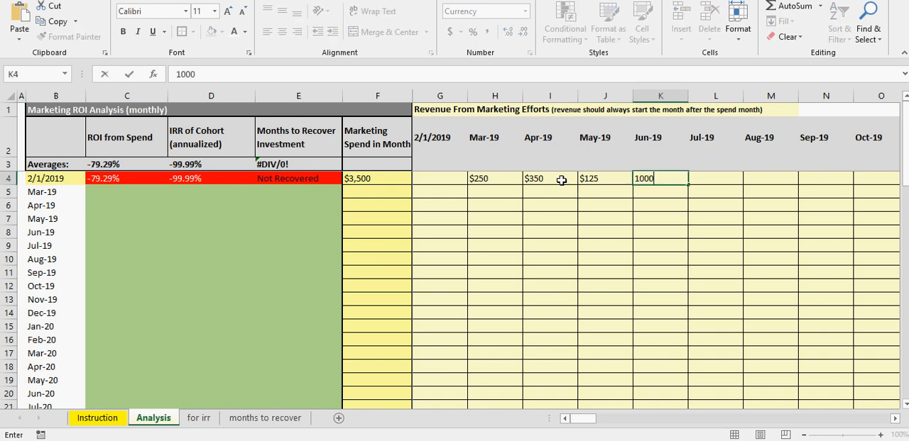
pyautogui.press('Return')
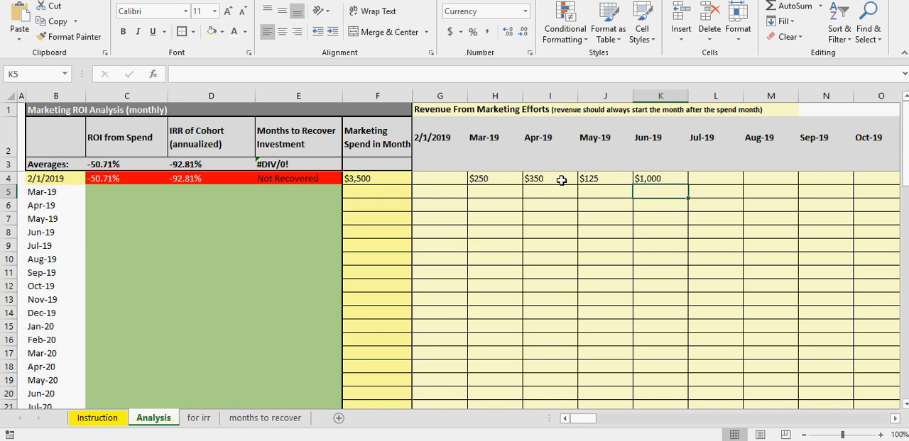
# Step: Enter the 2/1/2019 cohort's revenue as 250 for Jul-19 and 1000 for Aug-19
pyautogui.press('Up')
pyautogui.press('Right')
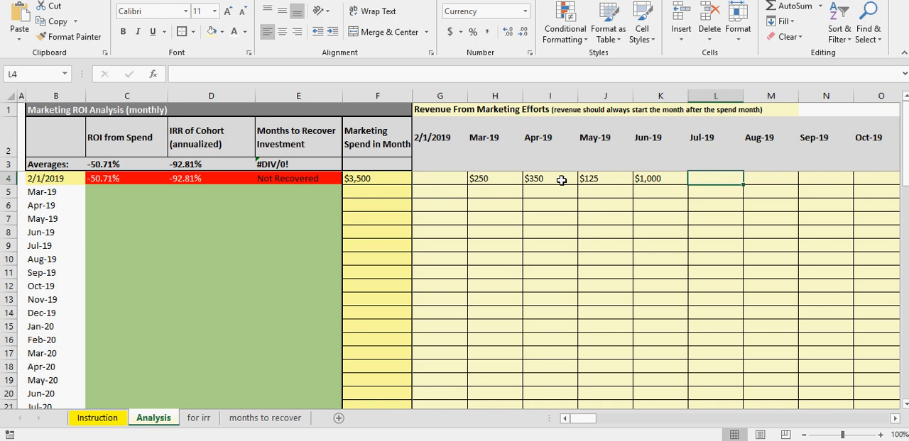
pyautogui.write('250')
pyautogui.press('Return')
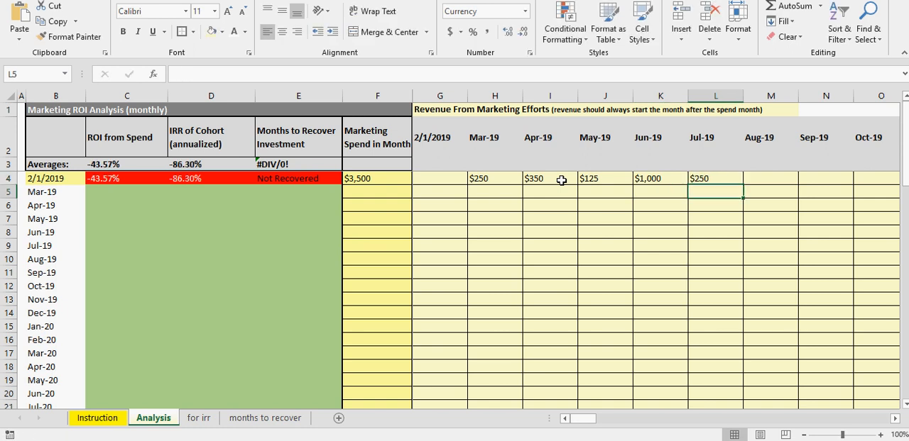
pyautogui.click(716, 176)
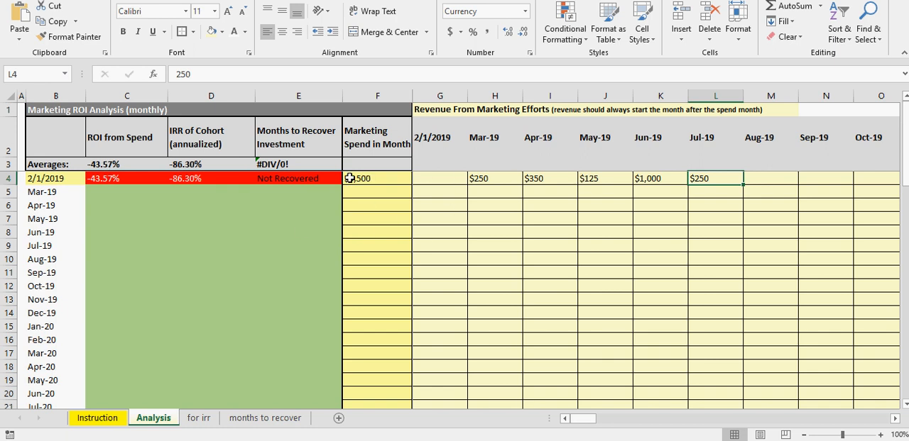
pyautogui.click(753, 181)
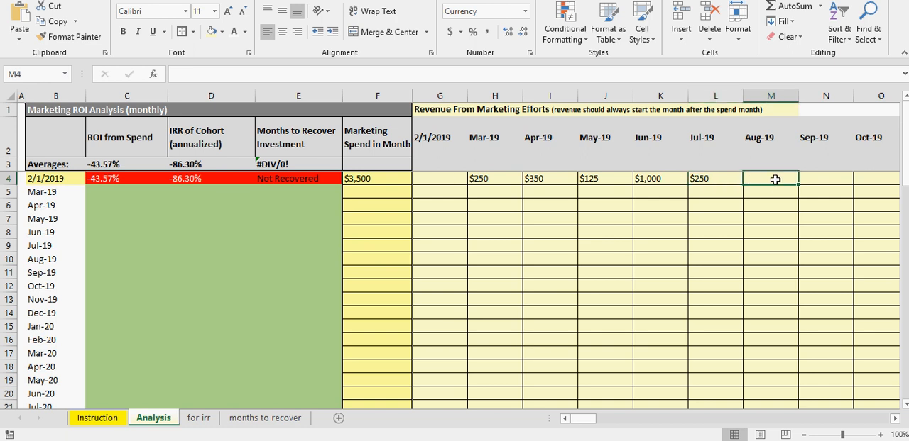
pyautogui.write('1000')
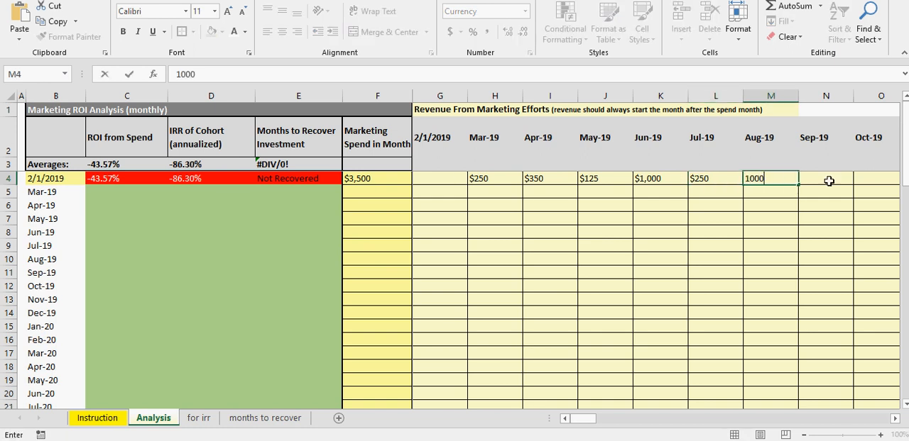
pyautogui.press('Return')
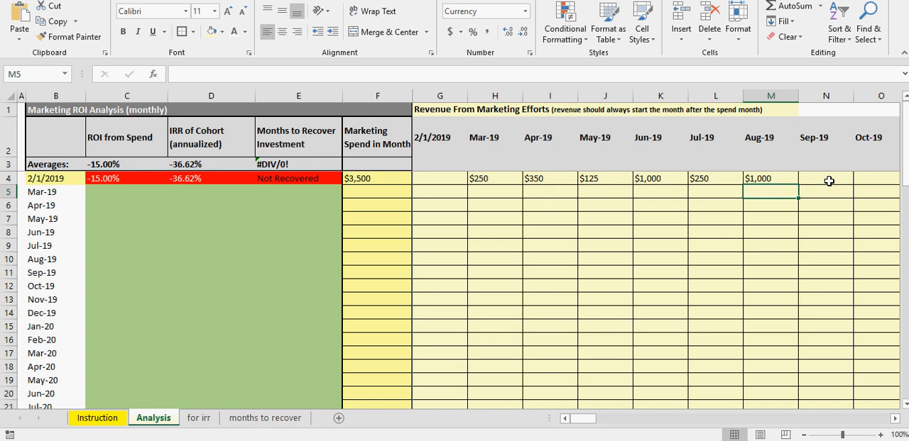
# Step: Leave Sep-19 blank and enter 1000 as the 2/1/2019 cohort's revenue for Oct-19
pyautogui.click(828, 181)
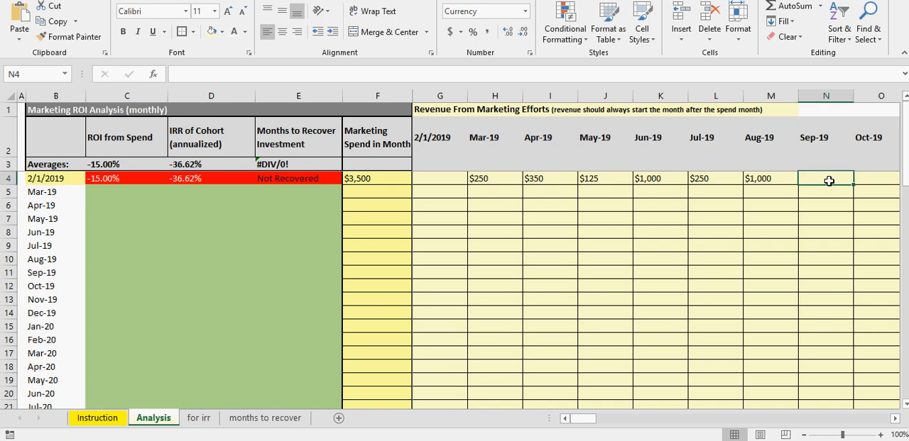
pyautogui.press('Right')
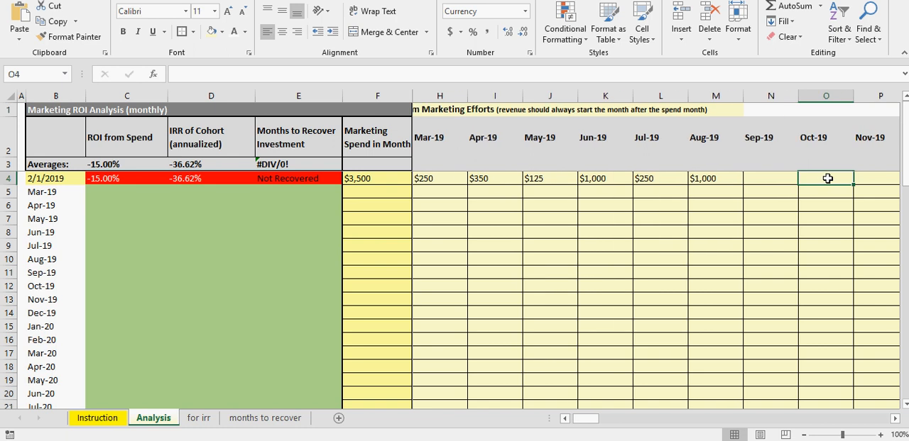
pyautogui.write('1000')
pyautogui.press('Return')
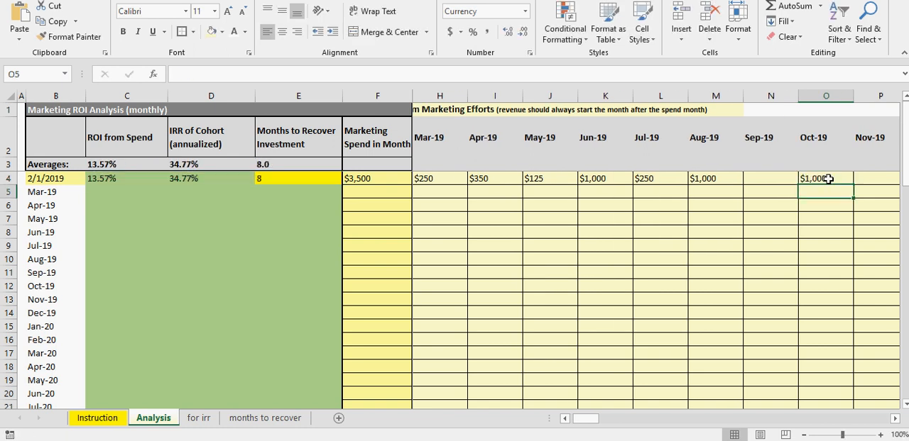
pyautogui.click(828, 178)
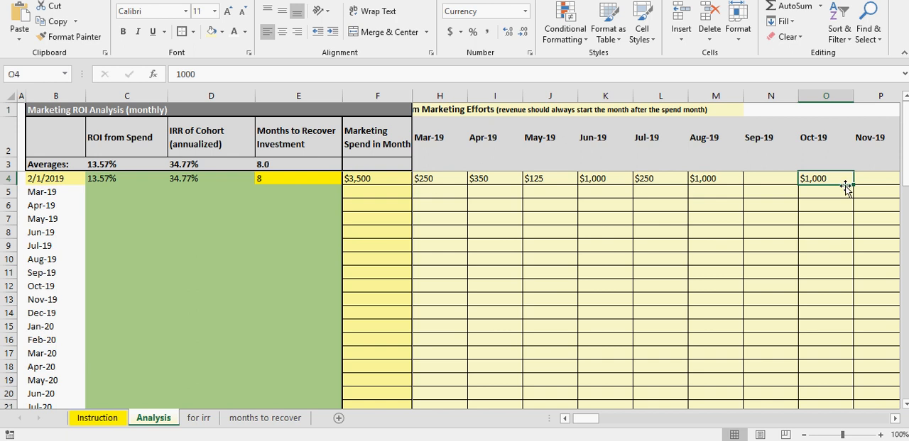
# Step: Review the 2/1/2019 cohort's spend and revenue entries and compare its ROI and annualized IRR formulas in C4 and D4
pyautogui.moveTo(594, 419); pyautogui.dragTo(569, 425)
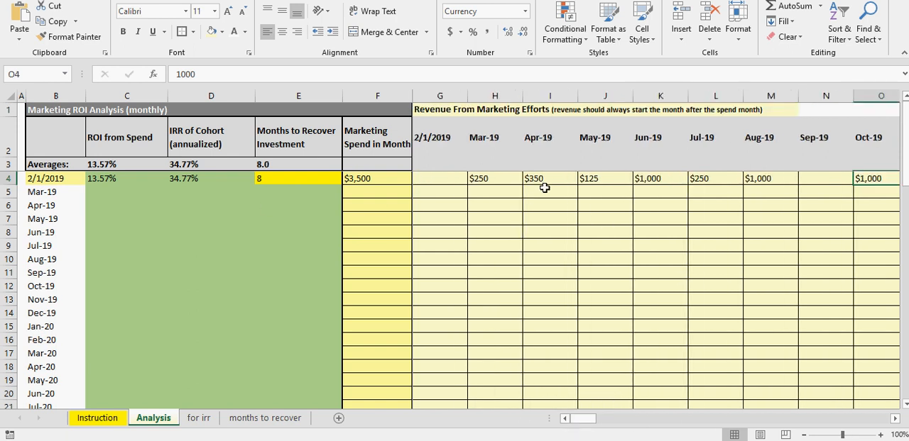
pyautogui.click(773, 178)
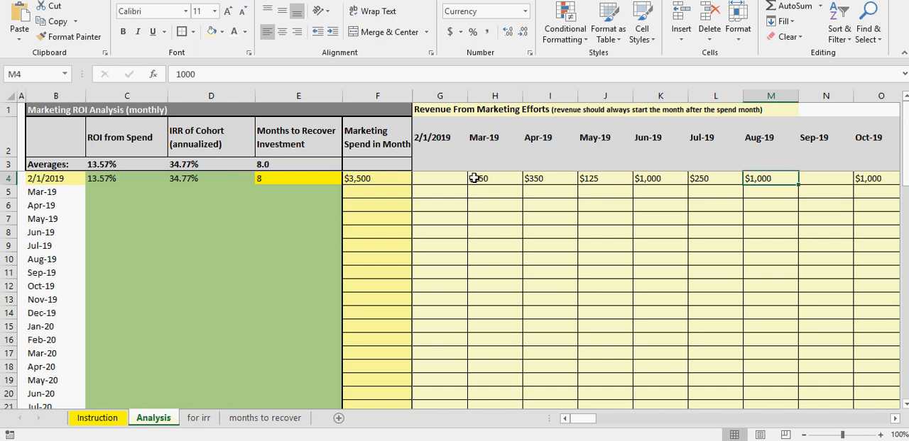
pyautogui.click(368, 177)
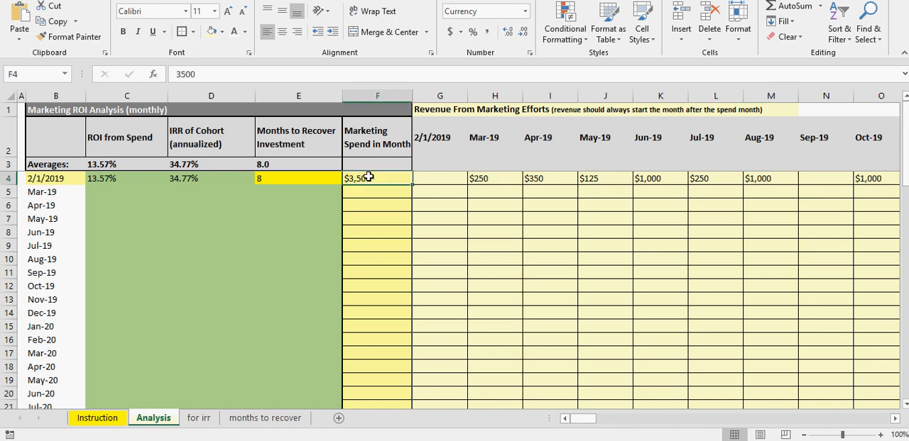
pyautogui.click(105, 181)
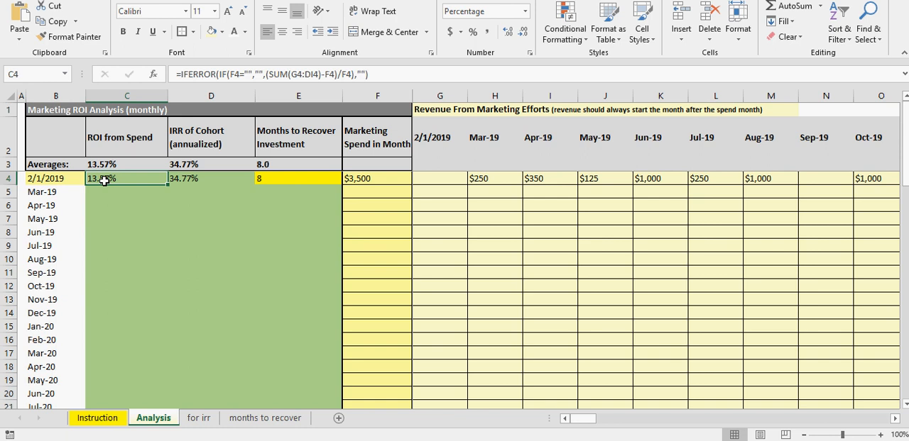
pyautogui.click(189, 181)
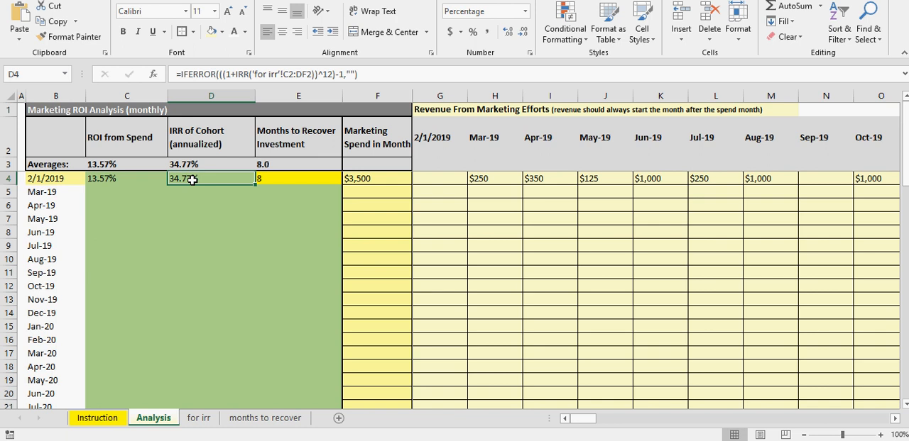
pyautogui.click(111, 180)
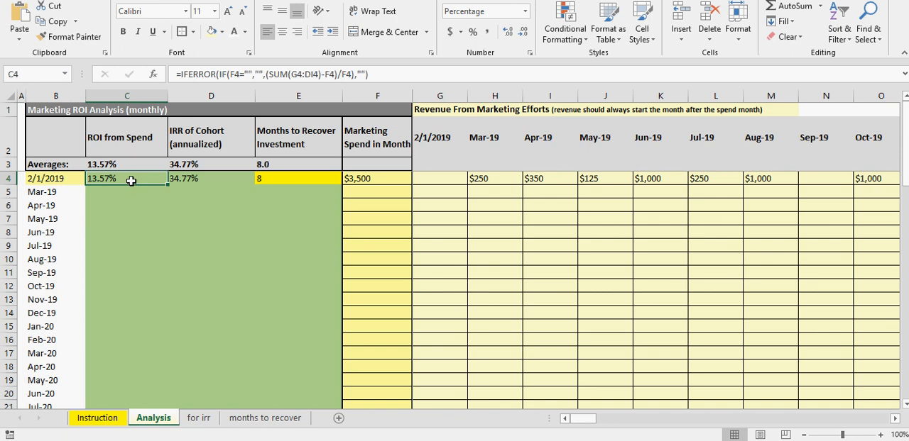
pyautogui.click(194, 179)
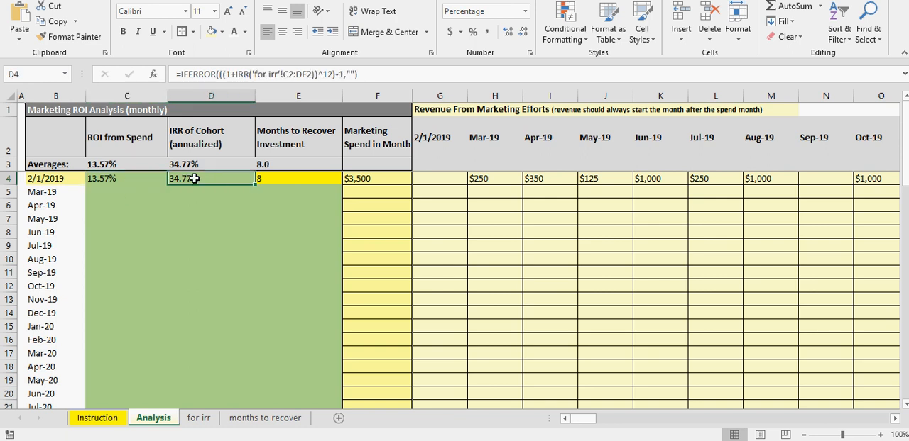
# Step: Fill the 2/1/2019 cohort's 1000 revenue from Oct-19 through Jun-26 and check the ROI and annualized IRR in C4 and D4
pyautogui.click(879, 179)
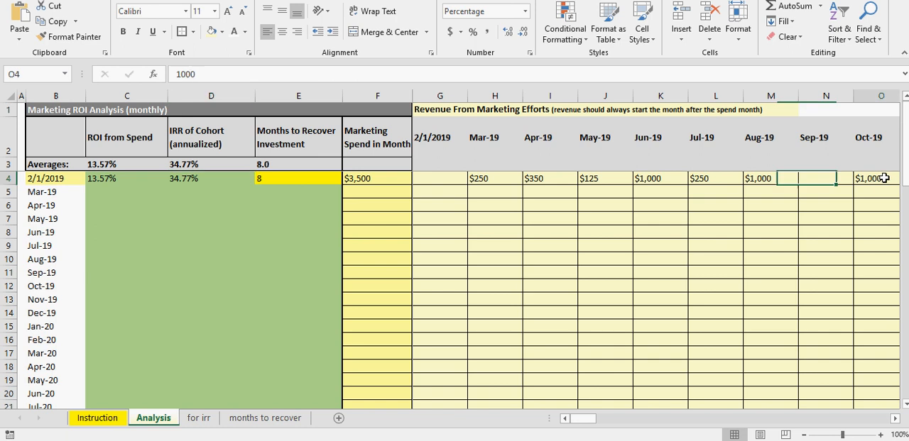
pyautogui.moveTo(798, 184); pyautogui.dragTo(826, 184)
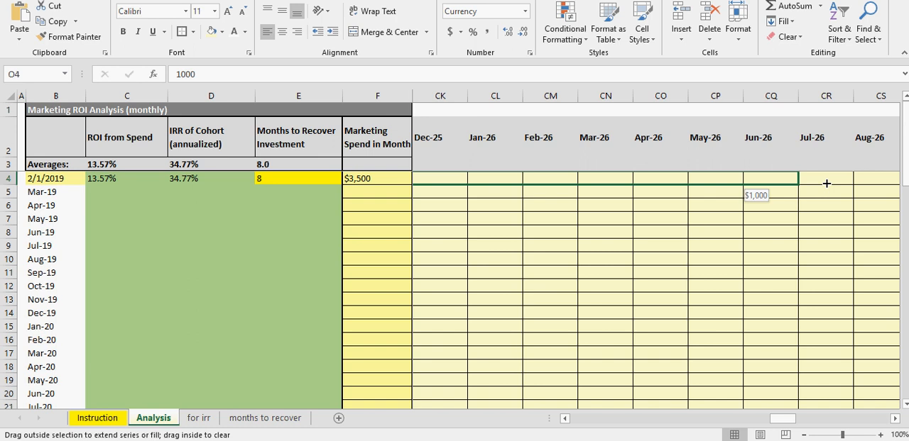
pyautogui.moveTo(826, 184); pyautogui.dragTo(827, 183)
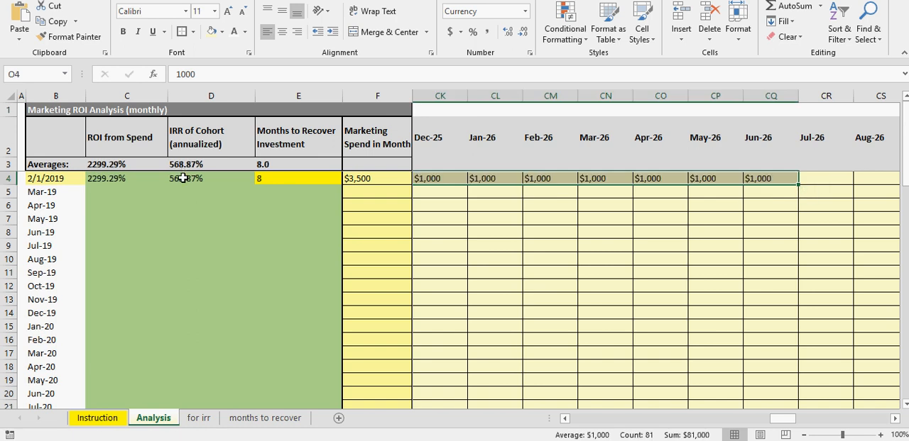
pyautogui.click(787, 181)
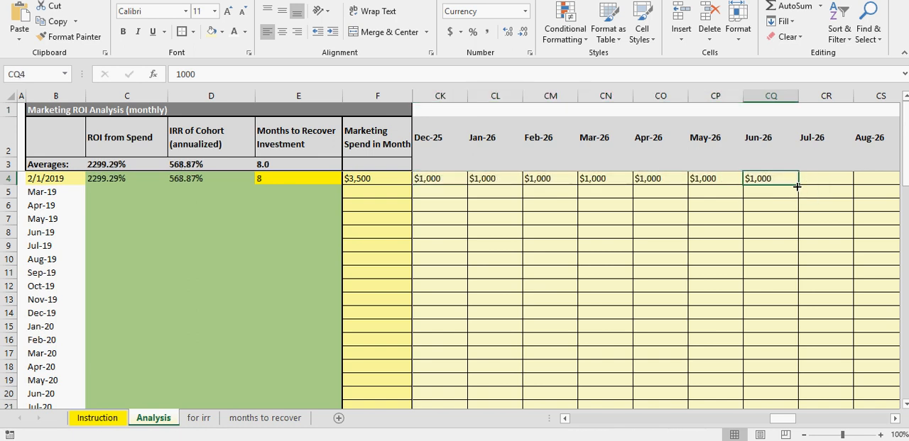
pyautogui.click(102, 178)
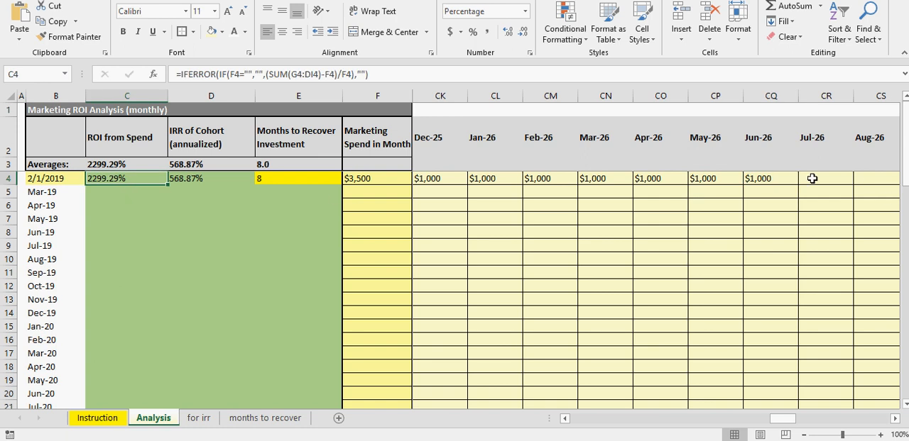
pyautogui.click(202, 180)
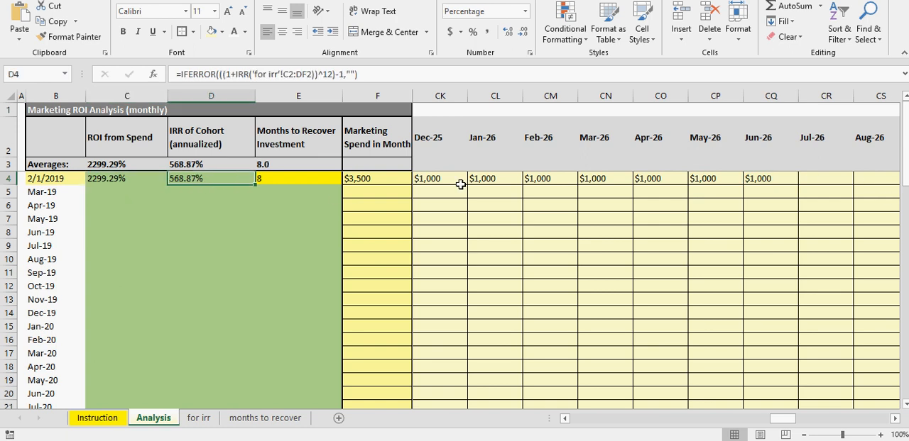
# Step: Extend the 2/1/2019 cohort's 1000 monthly revenue from Jun-26 through Jul-29 and compare its IRR with its ROI
pyautogui.click(782, 179)
pyautogui.moveTo(798, 185)
pyautogui.mouseDown()
pyautogui.moveTo(837, 186)
pyautogui.moveTo(748, 187)
pyautogui.moveTo(809, 189)
pyautogui.mouseUp()
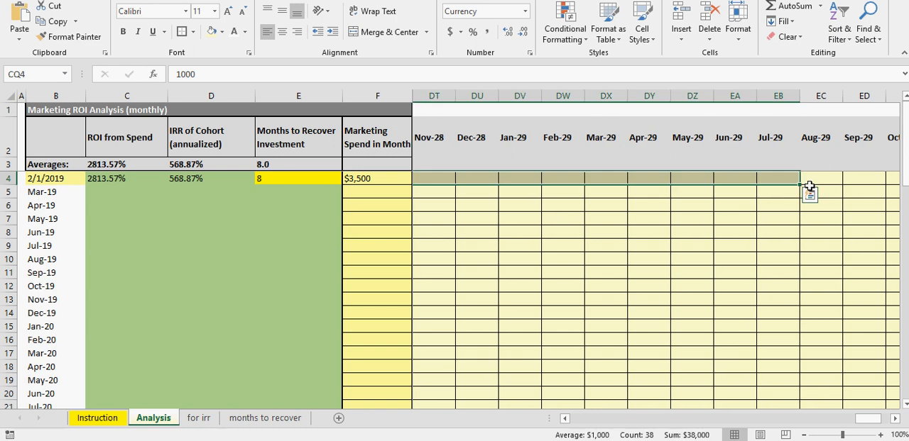
pyautogui.click(198, 181)
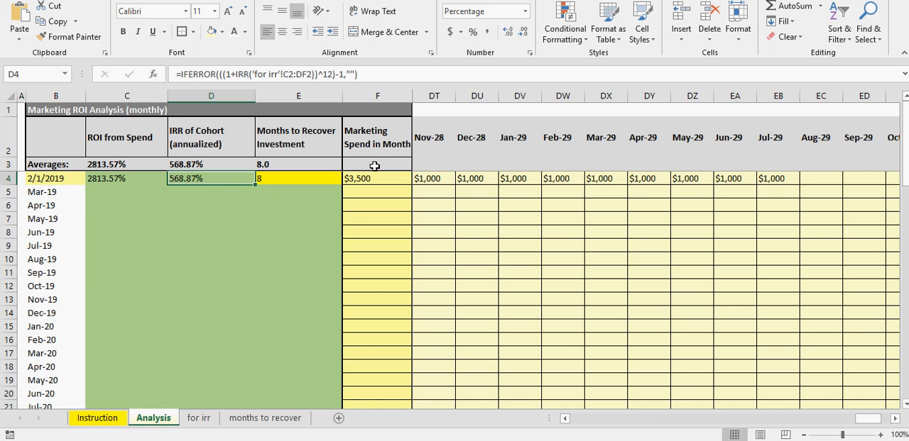
pyautogui.click(102, 181)
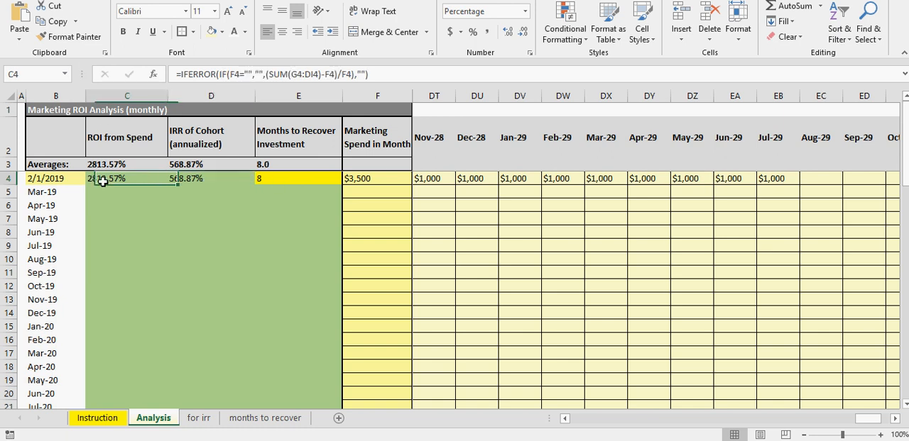
# Step: Undo both revenue fills that extend the 2/1/2019 cohort beyond Oct-19
pyautogui.hotkey('ctrl', 'z')
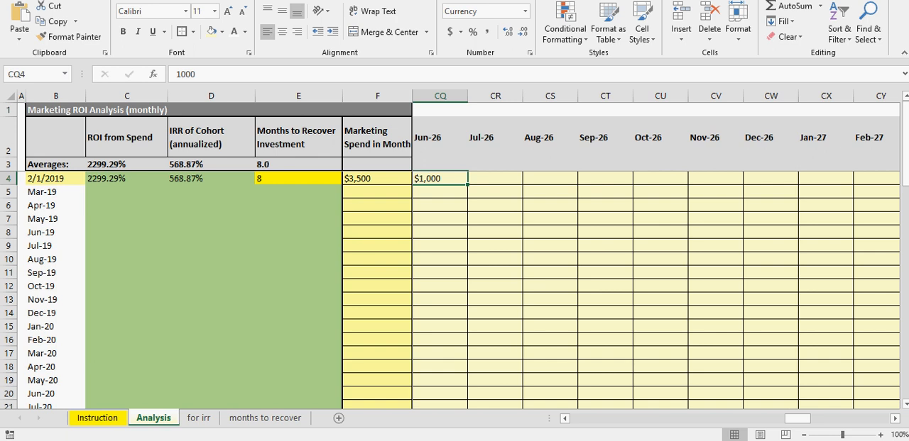
pyautogui.hotkey('ctrl', 'z')
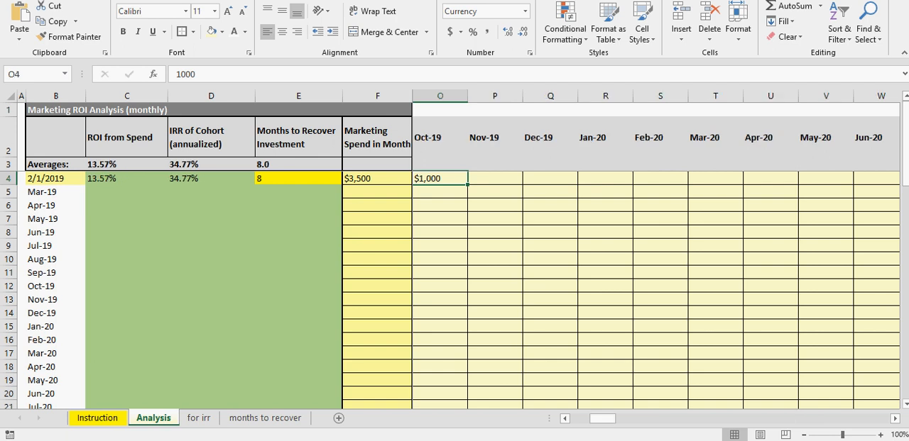
pyautogui.click(483, 249)
pyautogui.moveTo(607, 424); pyautogui.dragTo(595, 424)
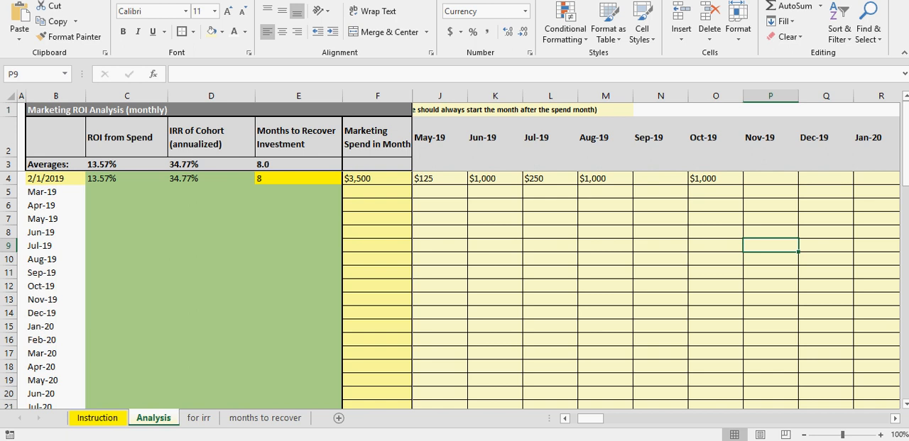
pyautogui.click(697, 178)
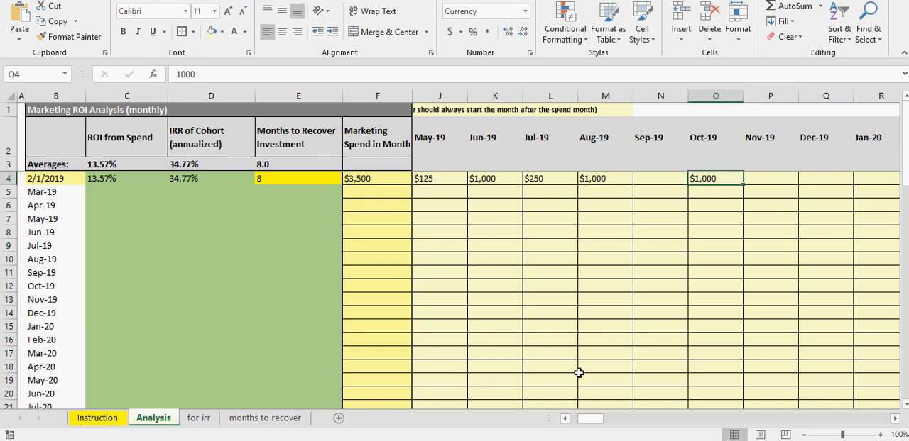
pyautogui.moveTo(586, 424); pyautogui.dragTo(574, 422)
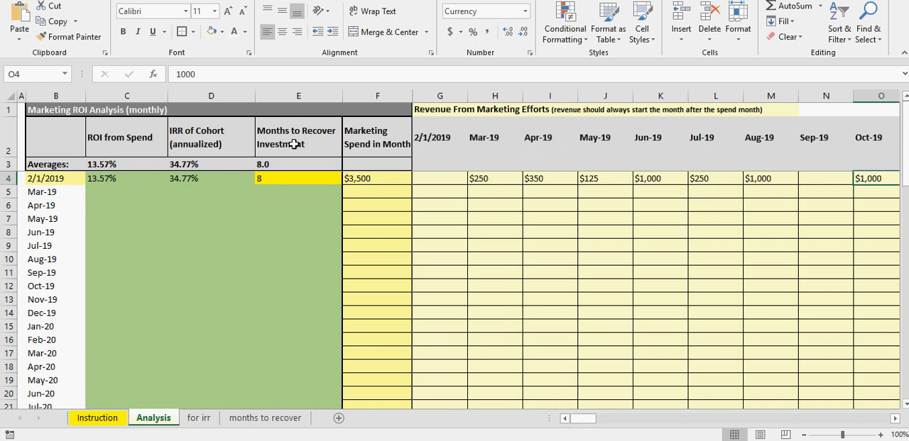
# Step: Examine the Months to Recover Investment formula in E4 against the cohort's marketing spend and first month of revenue
pyautogui.click(268, 178)
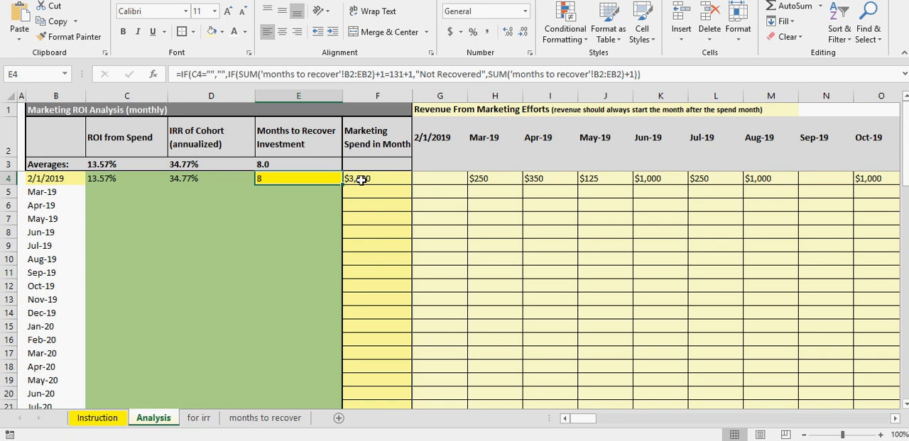
pyautogui.click(362, 181)
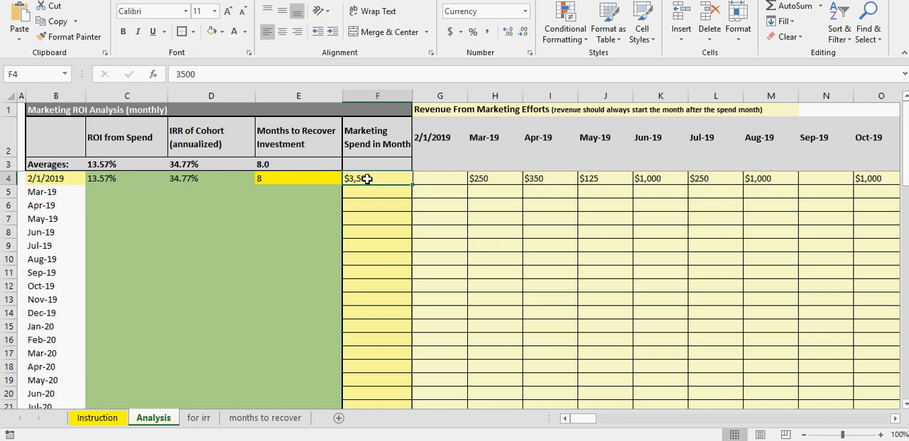
pyautogui.click(503, 181)
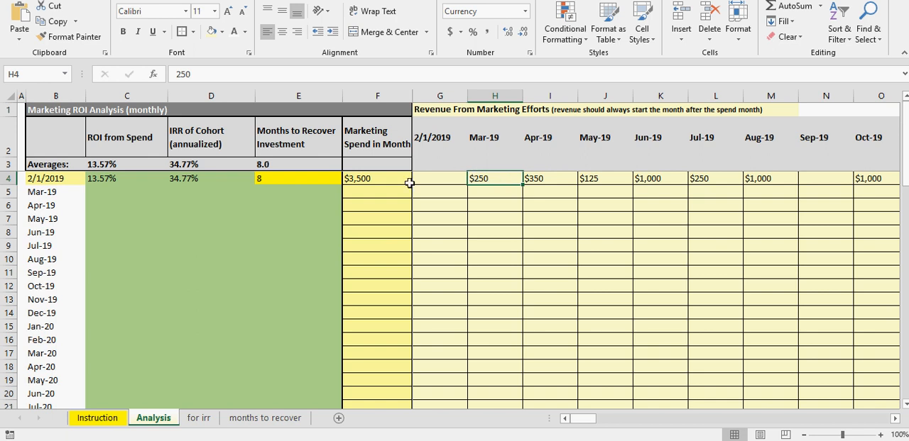
pyautogui.click(371, 179)
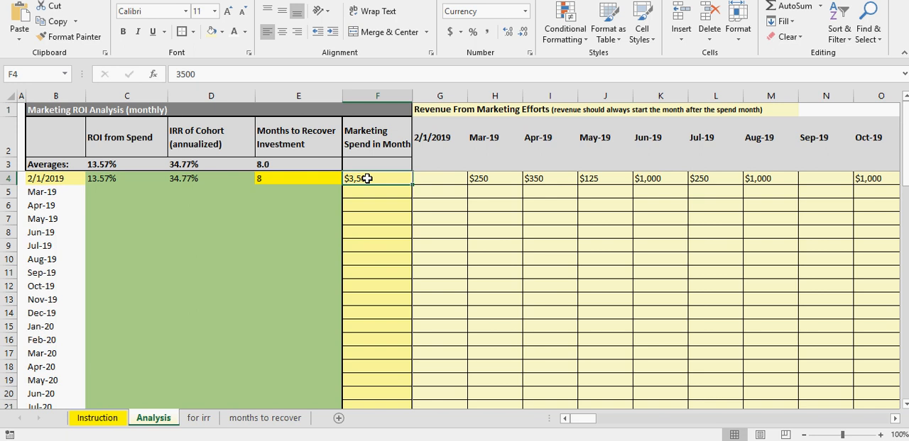
pyautogui.click(492, 179)
pyautogui.click(291, 179)
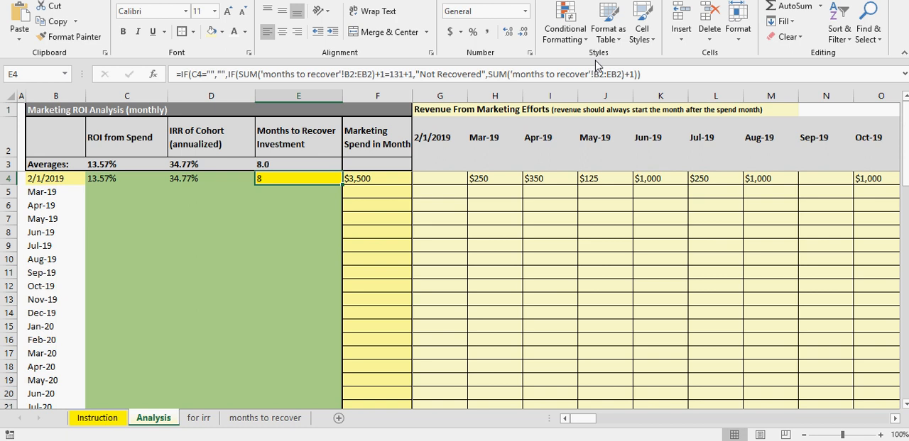
# Step: Compare the 2/1/2019 cohort's ROI from Spend in C4 with its annualized IRR in D4
pyautogui.click(177, 180)
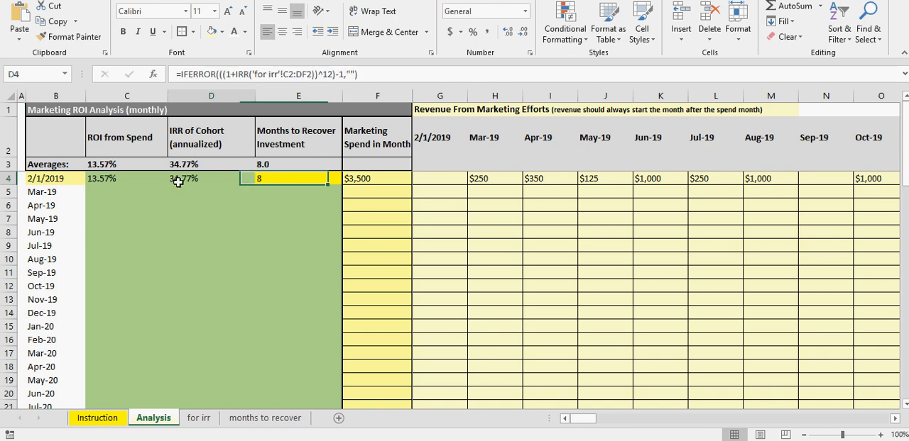
pyautogui.click(119, 181)
pyautogui.click(185, 181)
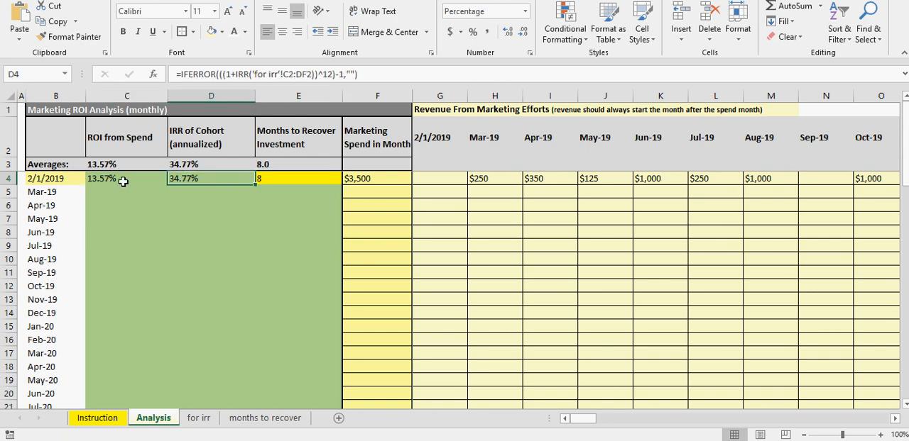
pyautogui.click(125, 181)
pyautogui.click(185, 181)
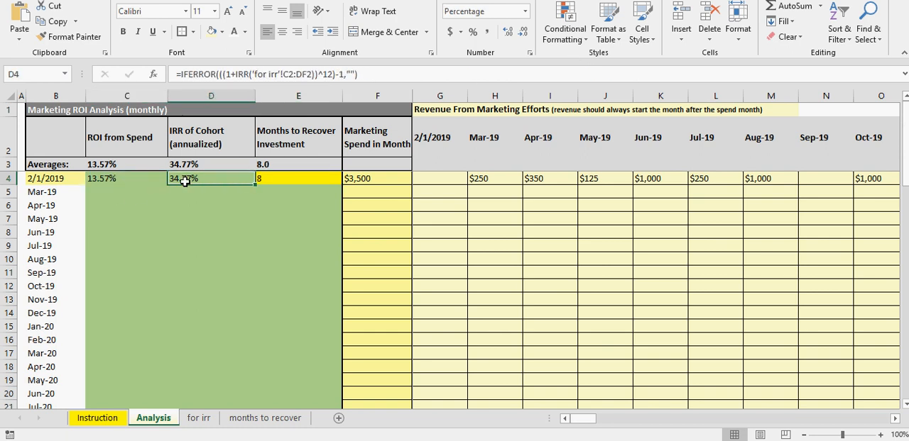
pyautogui.click(126, 181)
pyautogui.click(176, 180)
# Step: Open the conditional formatting rules for cell E4 under Months to Recover Investment and review each rule's threshold and colour
pyautogui.click(268, 181)
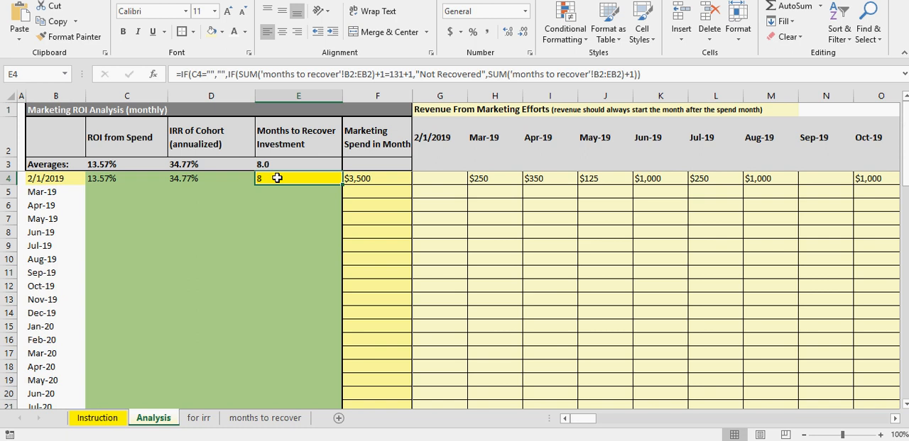
pyautogui.click(565, 42)
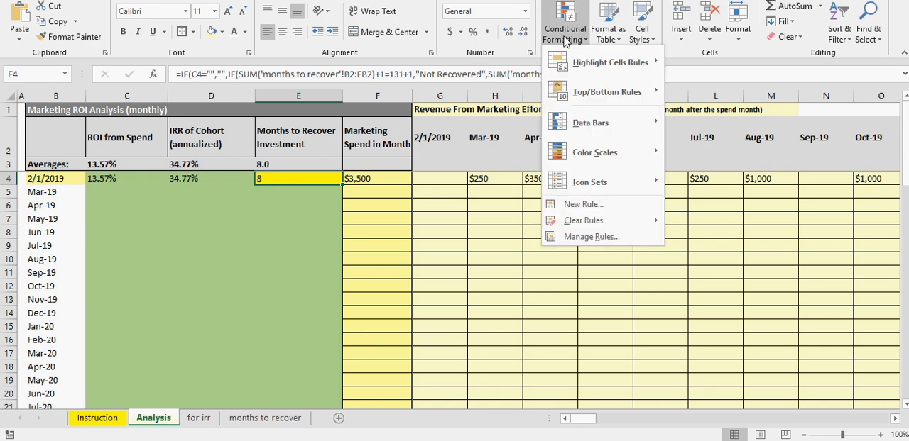
pyautogui.click(589, 237)
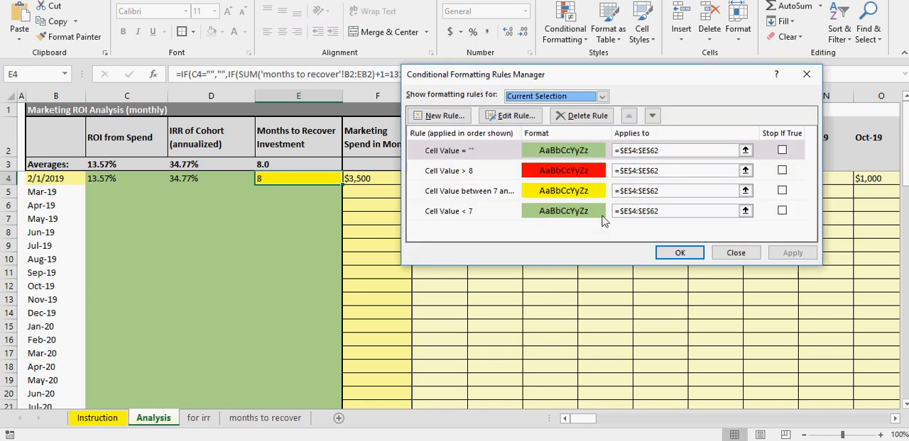
pyautogui.click(458, 157)
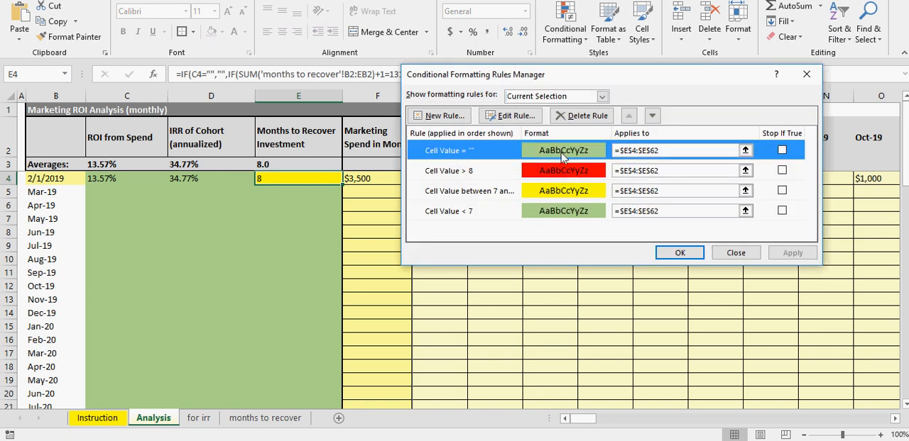
pyautogui.click(459, 177)
pyautogui.click(460, 195)
pyautogui.click(460, 212)
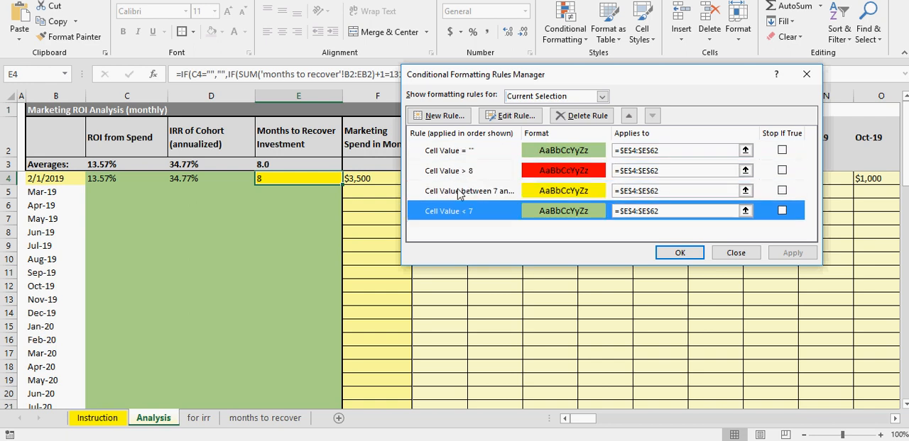
pyautogui.click(462, 178)
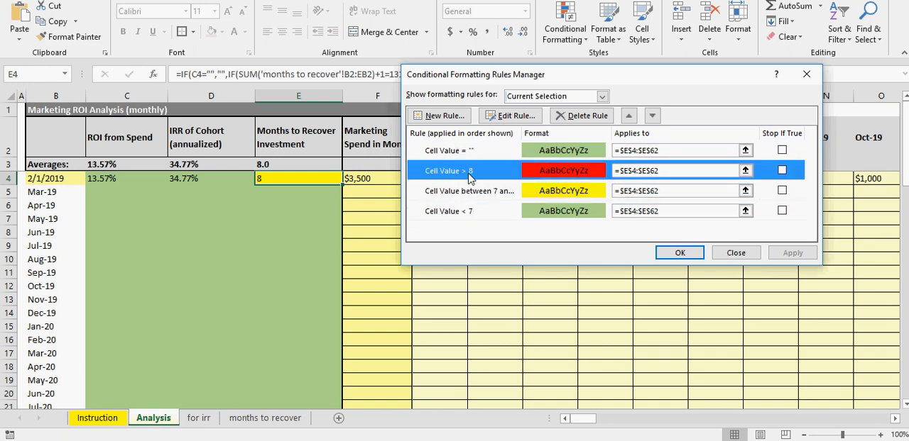
pyautogui.click(466, 196)
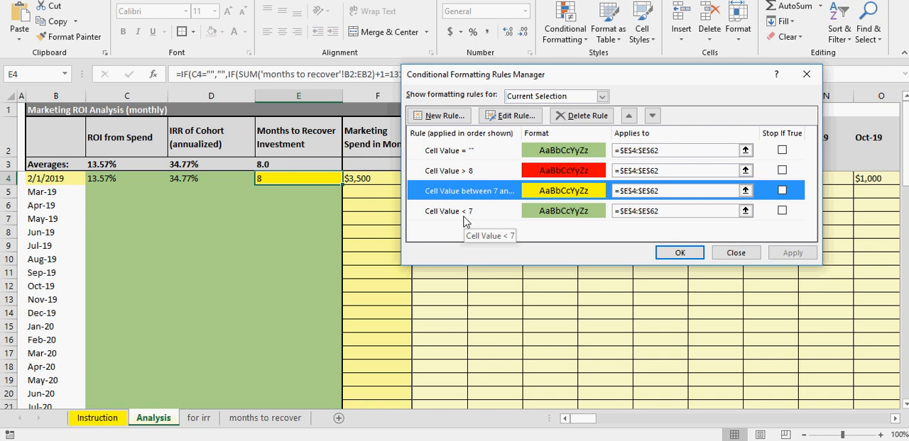
# Step: Change the green "less than" rule for Months to Recover Investment to a threshold of 6 and apply it
pyautogui.click(464, 214)
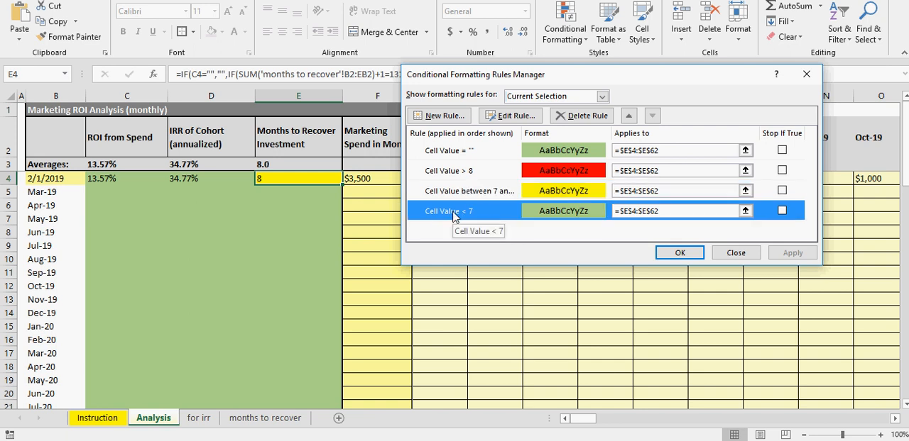
pyautogui.click(511, 117)
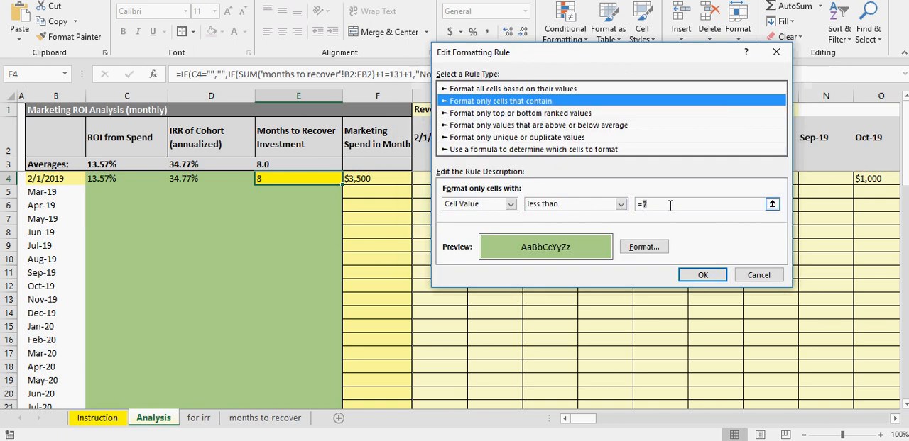
pyautogui.click(675, 205)
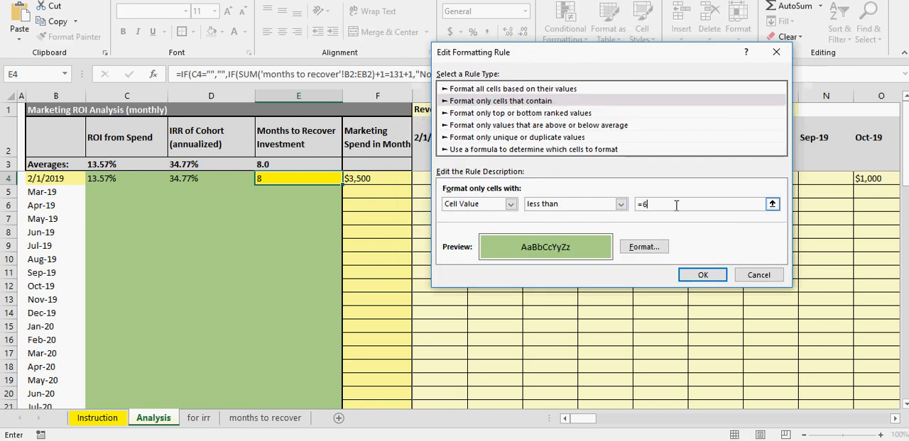
pyautogui.write('6')
pyautogui.click(697, 275)
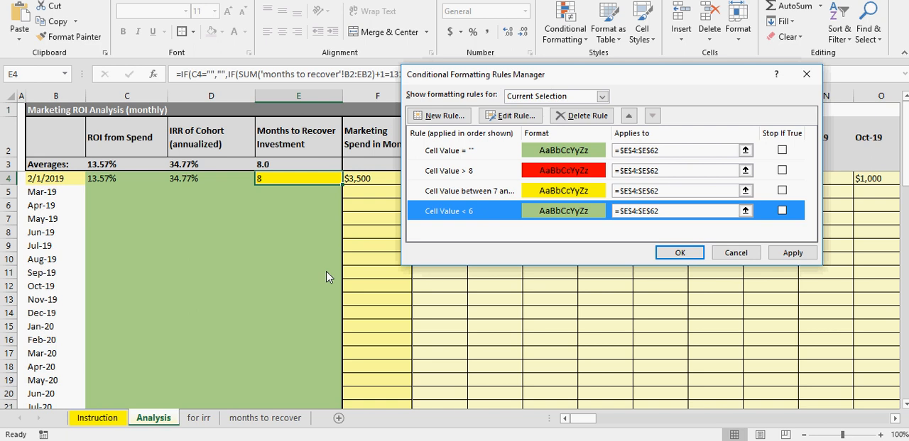
pyautogui.click(792, 254)
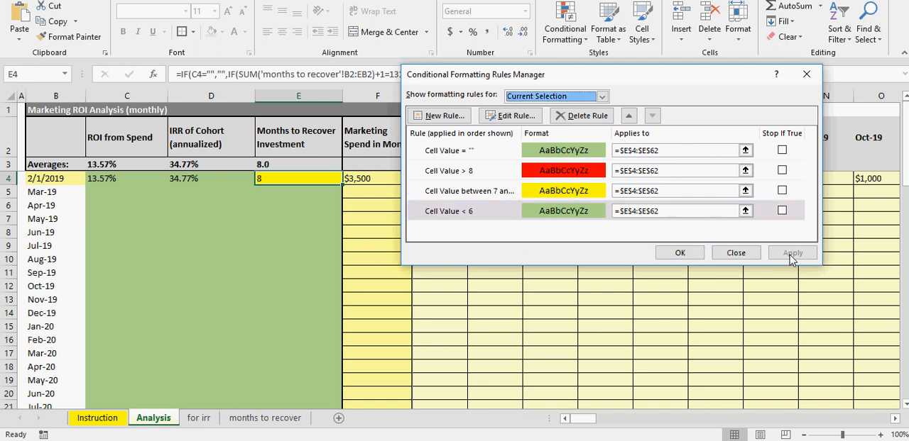
# Step: Change the yellow "between" rule for Months to Recover Investment to start at 6, apply it and close the rules manager
pyautogui.click(462, 192)
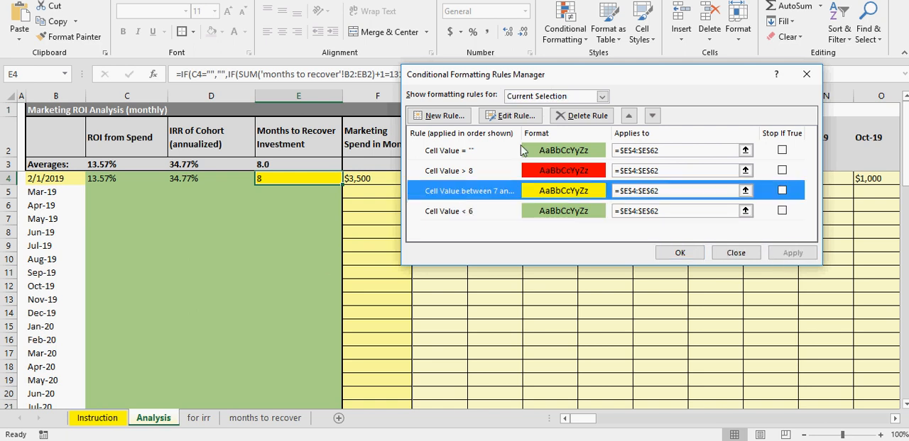
pyautogui.click(510, 116)
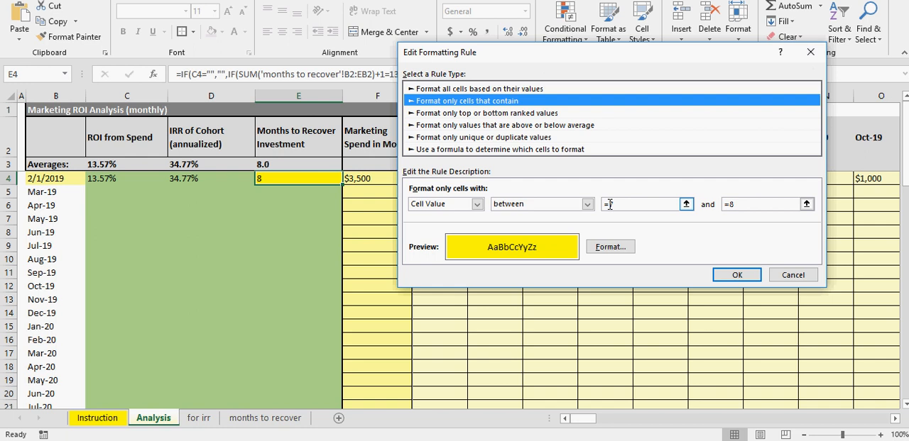
pyautogui.click(631, 205)
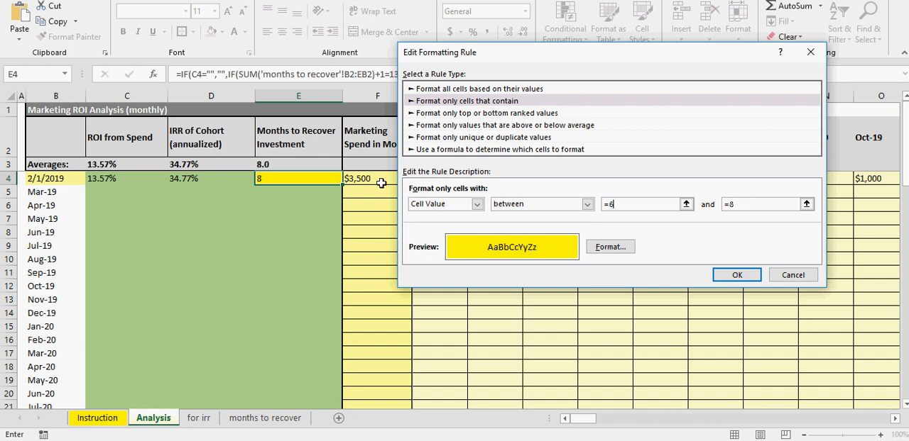
pyautogui.click(743, 274)
pyautogui.click(789, 254)
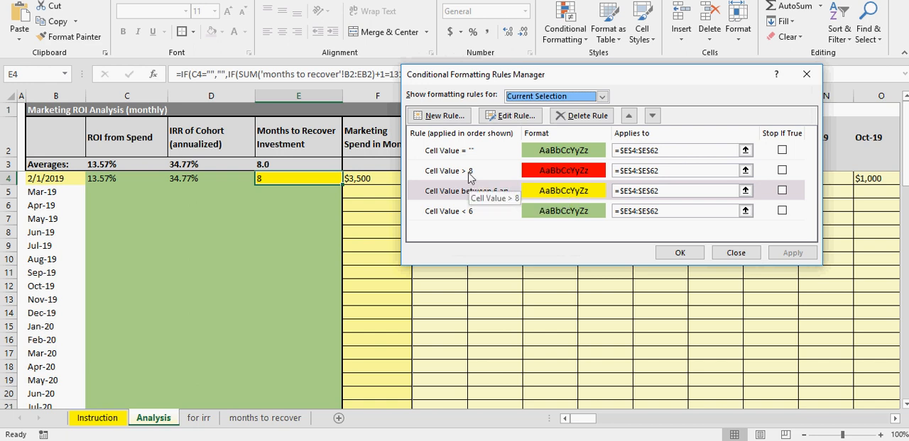
pyautogui.click(469, 173)
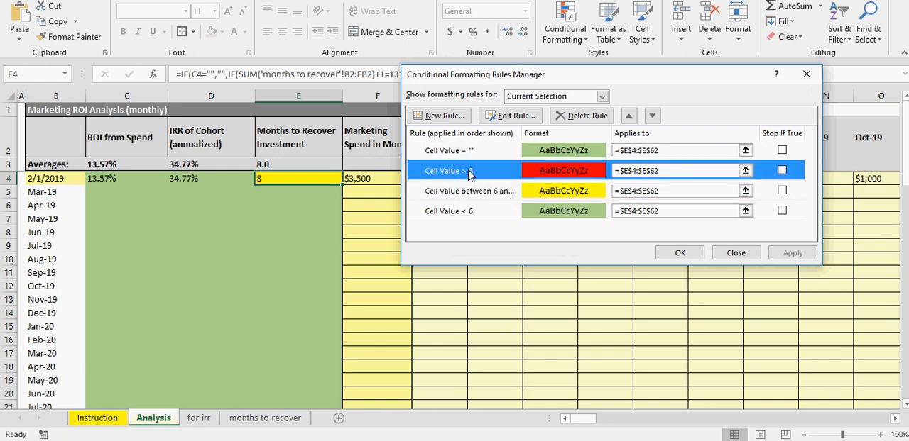
pyautogui.click(679, 253)
# Step: Move the 2/1/2019 cohort's $1,000 revenue from Oct-19 to Nov-19 and check its Months to Recover Investment cell
pyautogui.moveTo(896, 178); pyautogui.dragTo(684, 176)
pyautogui.press('Delete')
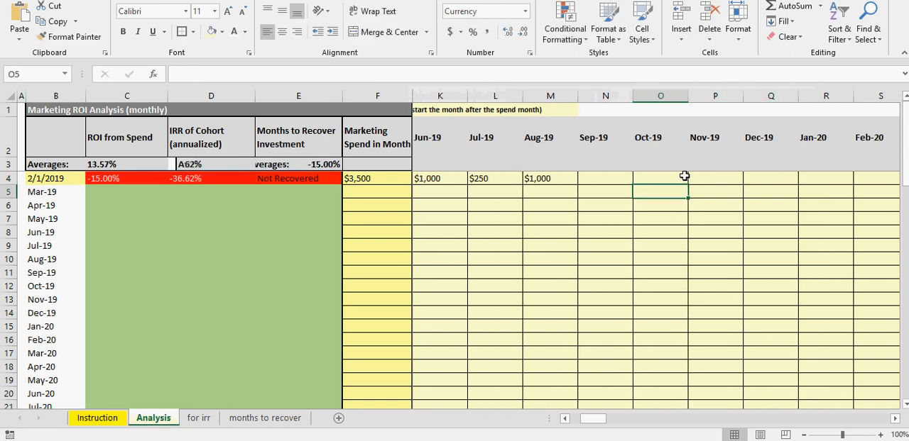
pyautogui.press('Right')
pyautogui.write('100')
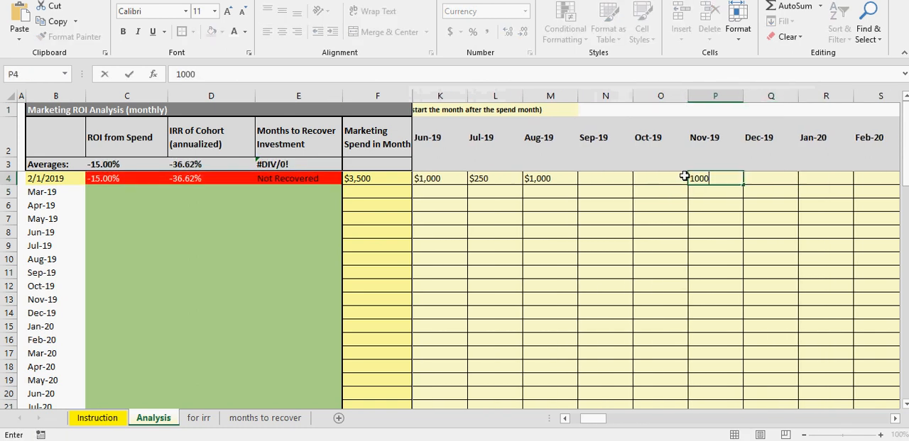
pyautogui.press('Return')
pyautogui.click(293, 179)
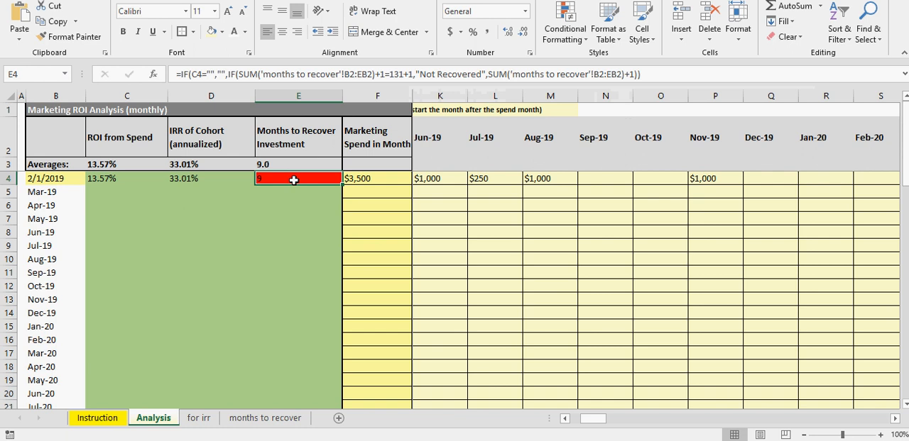
# Step: Clear the 2/1/2019 cohort's Nov-19 revenue and enter 1000 for Oct-19 instead
pyautogui.click(701, 178)
pyautogui.press('Delete')
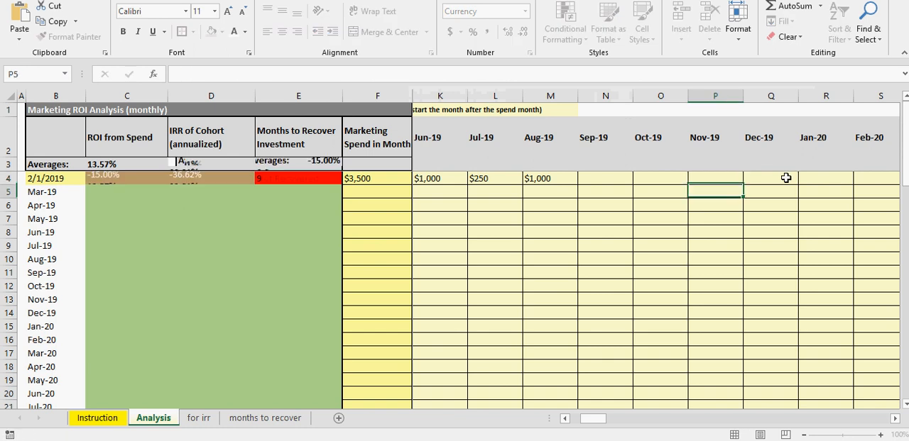
pyautogui.press('Left')
pyautogui.write('1000')
pyautogui.press('Return')
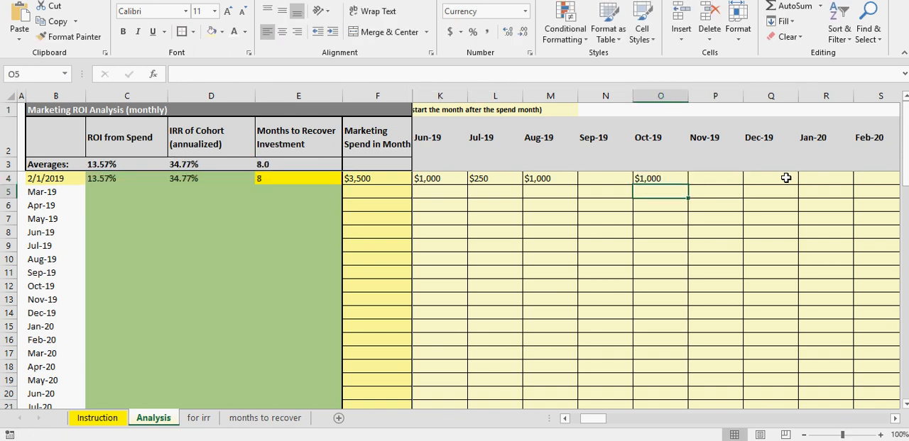
# Step: Clear the 2/1/2019 cohort's Oct-19 revenue and set its Aug-19 revenue to 3000
pyautogui.press('Up')
pyautogui.press('Delete')
pyautogui.press('Left')
pyautogui.press('Left')
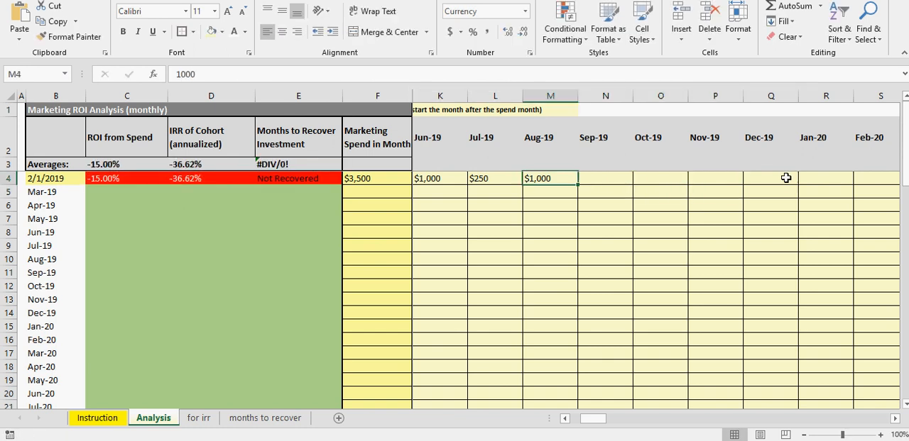
pyautogui.write('30')
pyautogui.press('Return')
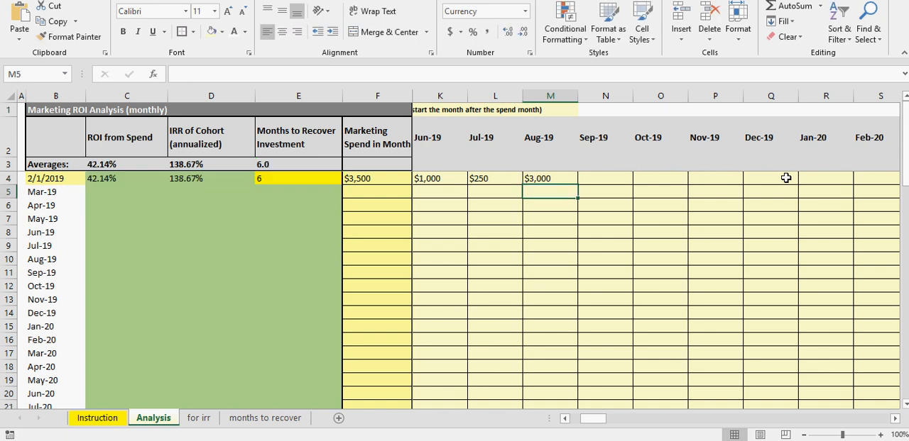
# Step: Clear the 2/1/2019 cohort's Aug-19 revenue and set its Jul-19 revenue to 3000
pyautogui.press('Up')
pyautogui.press('Delete')
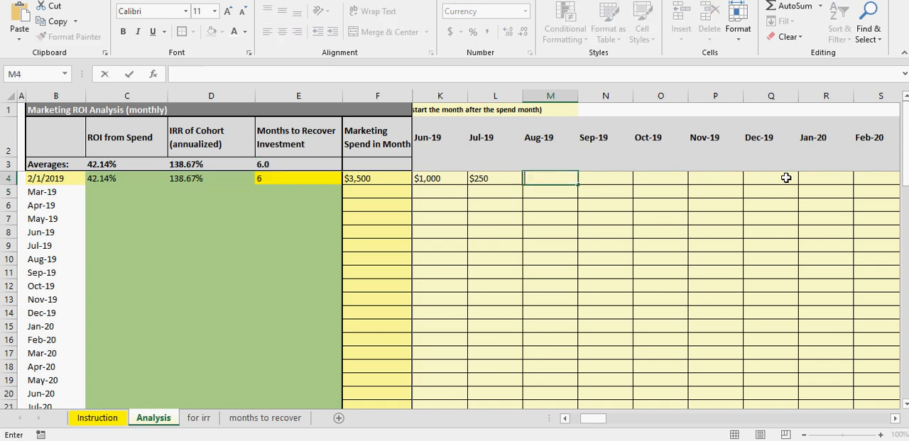
pyautogui.press('Left')
pyautogui.write('3,000')
pyautogui.press('Return')
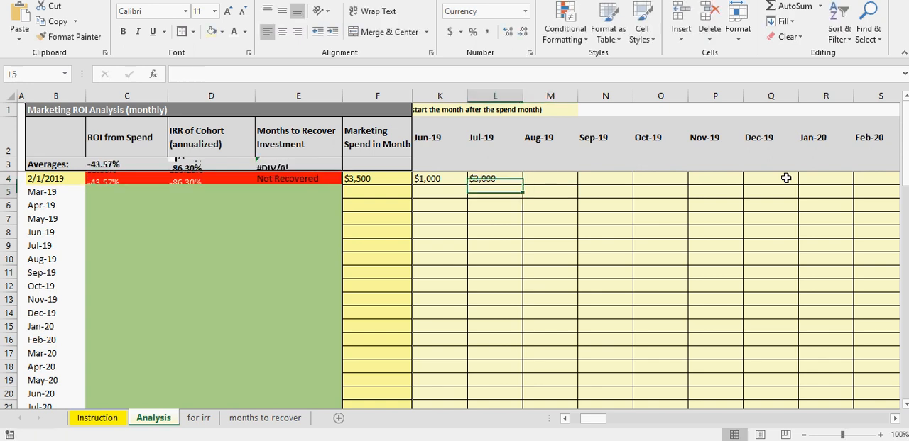
pyautogui.press('Up')
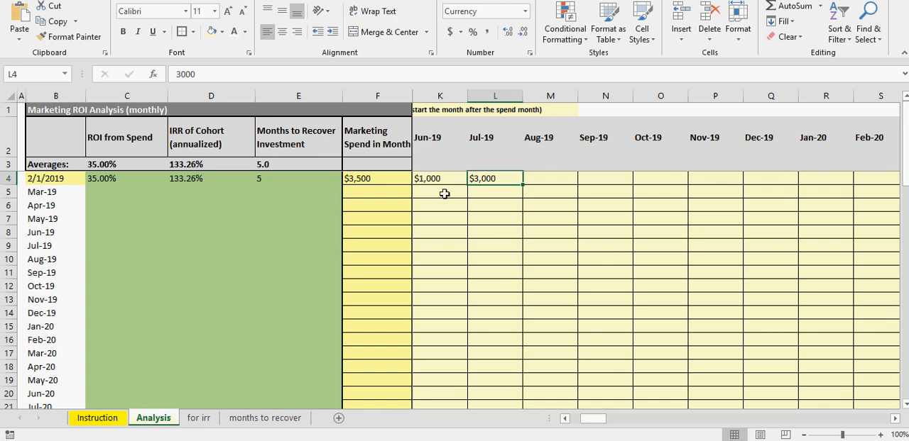
pyautogui.moveTo(595, 418); pyautogui.dragTo(578, 420)
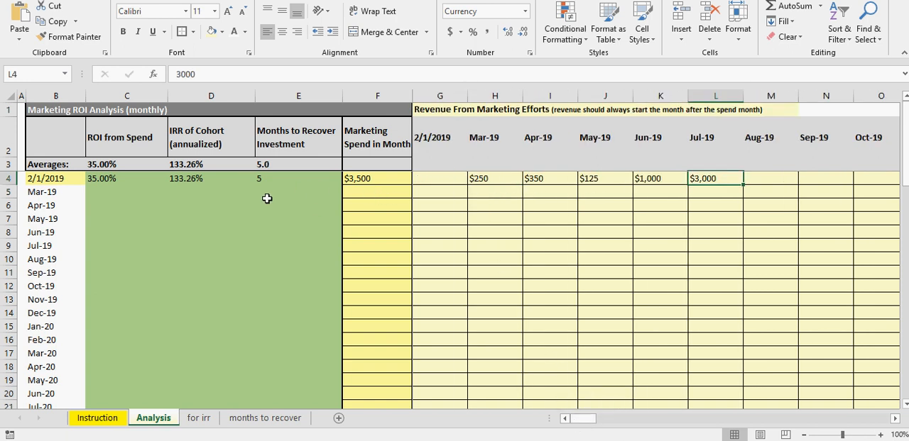
# Step: Enter 6000 as the marketing spend for the Mar-19 cohort in F5
pyautogui.click(359, 192)
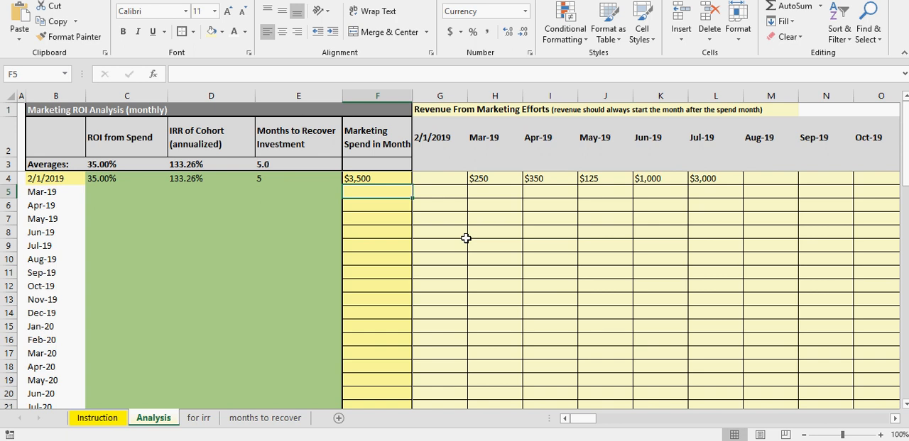
pyautogui.write('60')
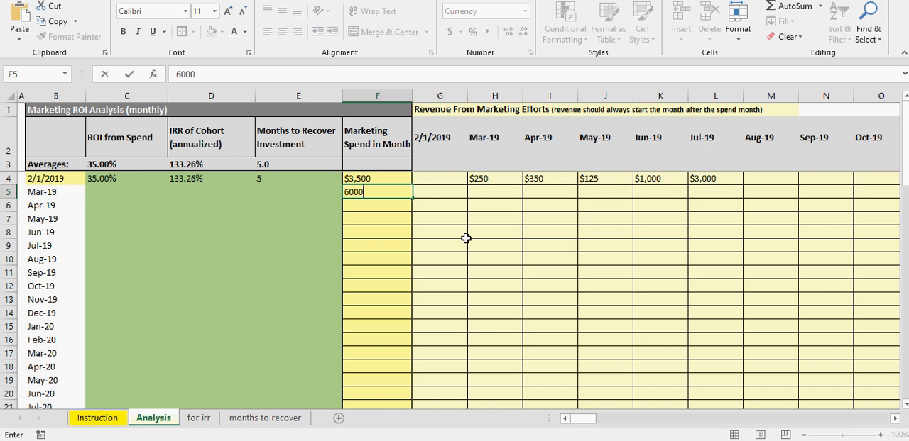
pyautogui.write('00')
pyautogui.press('Return')
pyautogui.click(367, 192)
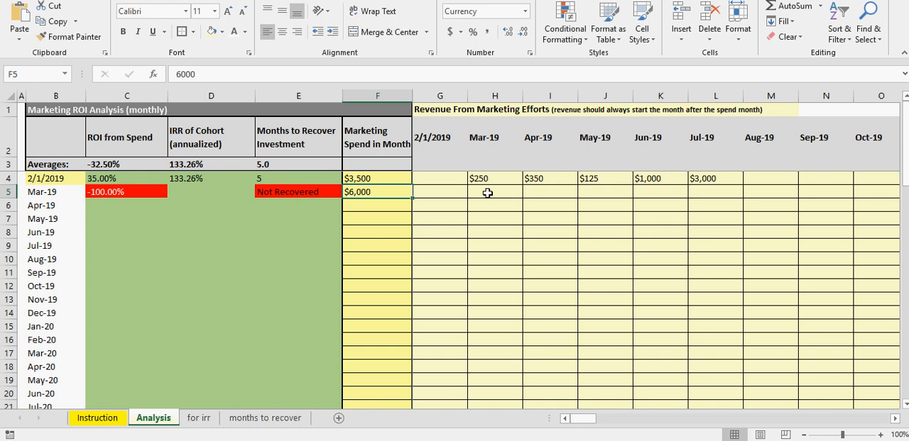
# Step: Examine the Mar-19 cohort's month and marketing spend against the revenue columns to see which month its revenue should start in
pyautogui.press('Right')
pyautogui.press('Right')
pyautogui.press('Right')
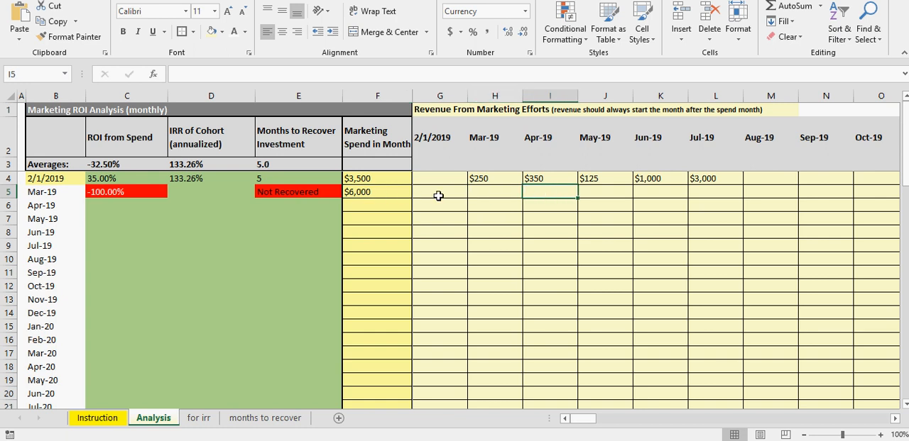
pyautogui.click(482, 192)
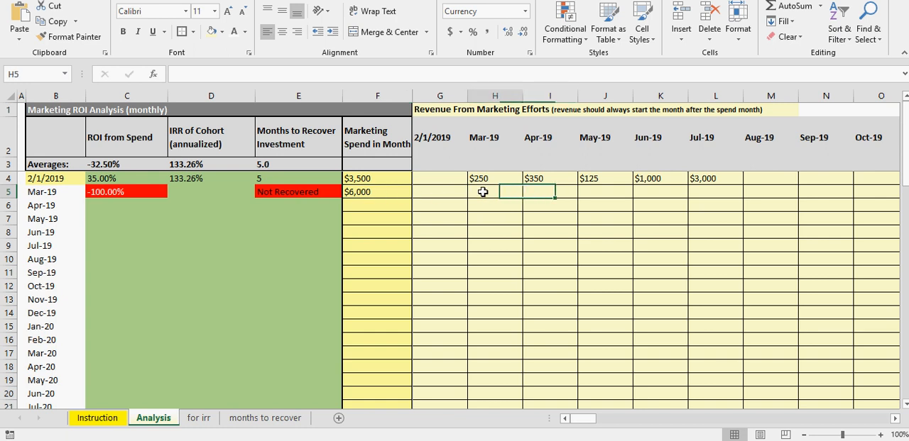
pyautogui.click(442, 192)
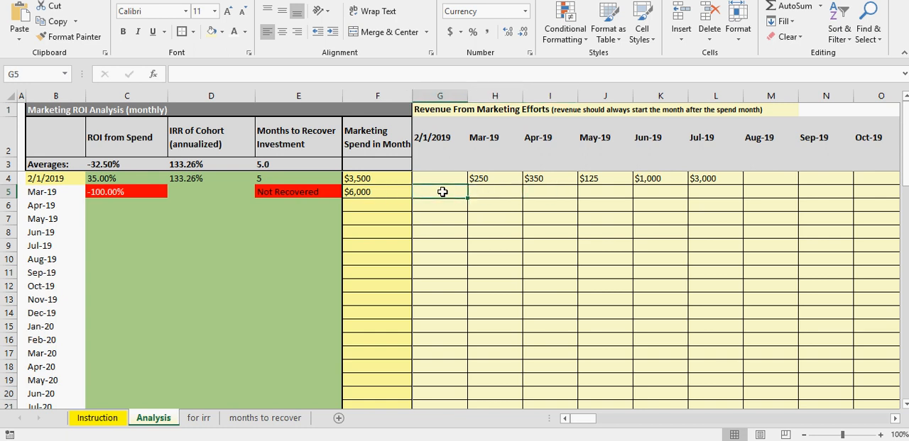
pyautogui.click(368, 192)
pyautogui.click(65, 191)
pyautogui.click(364, 193)
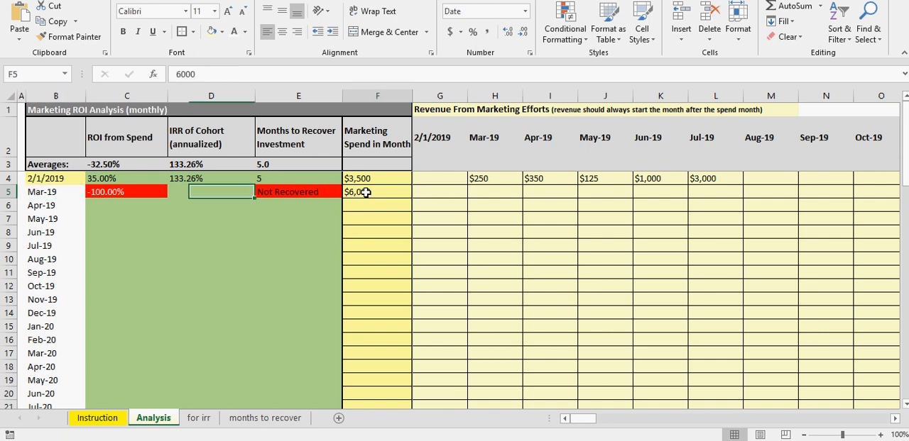
pyautogui.click(46, 193)
pyautogui.click(372, 193)
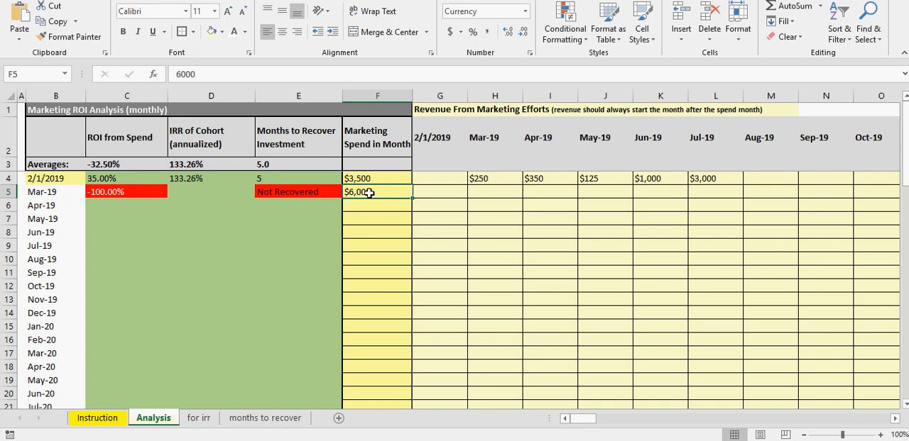
# Step: Enter 650 as the Mar-19 cohort's first revenue under Apr-19 in I5
pyautogui.click(483, 193)
pyautogui.click(537, 193)
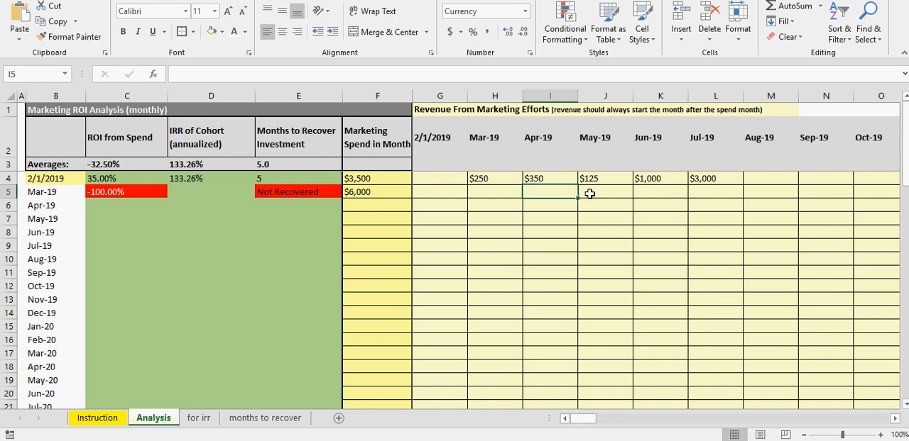
pyautogui.write('650')
pyautogui.click(589, 193)
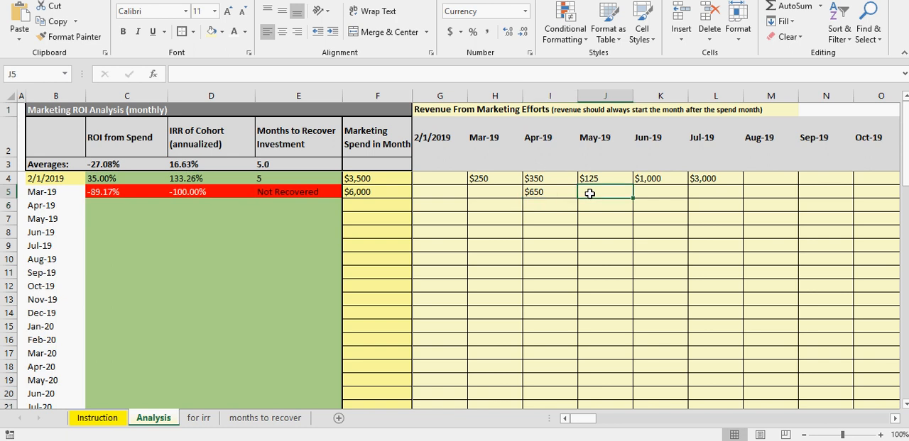
# Step: Set the Mar-19 cohort's Apr-19 revenue to 600 and fill that amount across every month through Apr-20
pyautogui.press('Left')
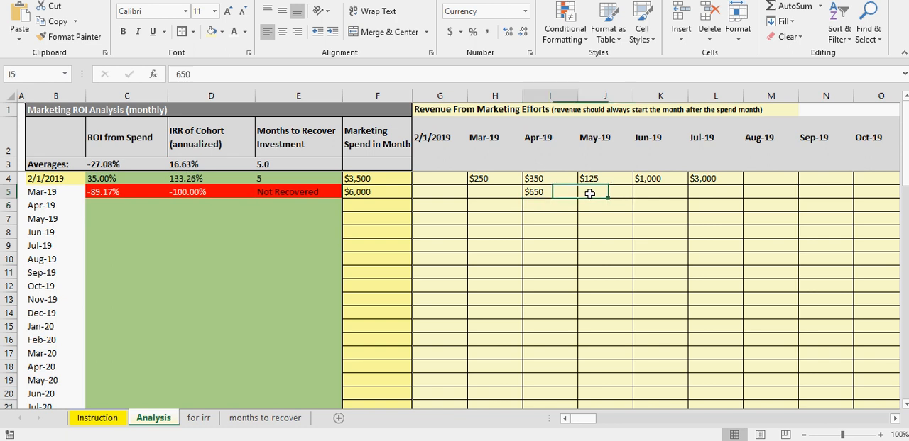
pyautogui.write('60')
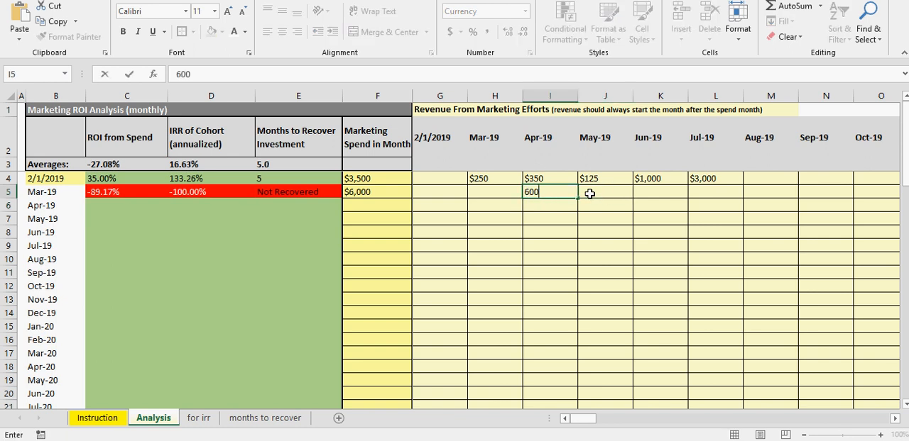
pyautogui.write('0')
pyautogui.press('Return')
pyautogui.press('Up')
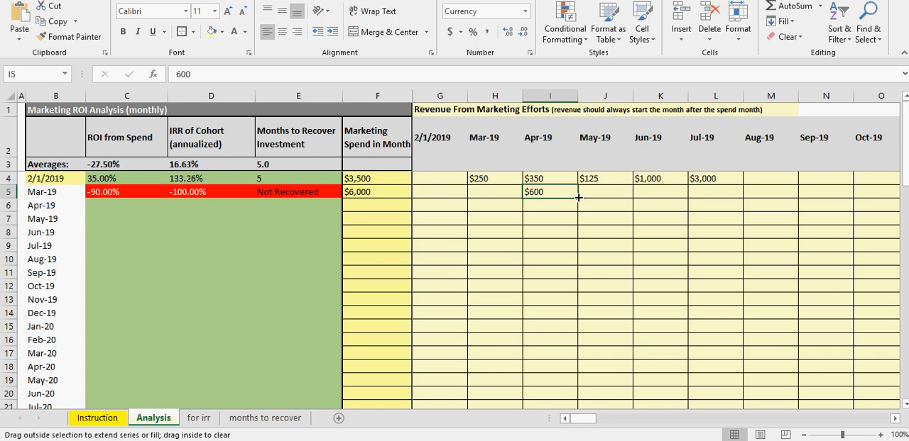
pyautogui.moveTo(578, 197); pyautogui.dragTo(792, 198)
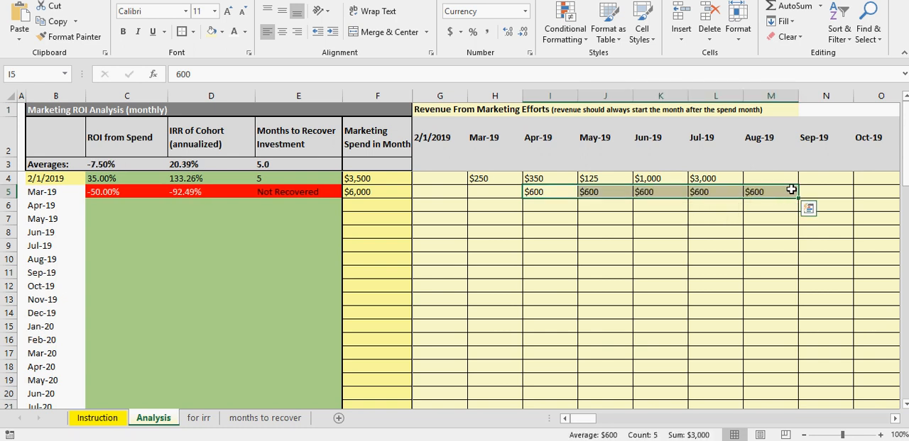
pyautogui.click(773, 192)
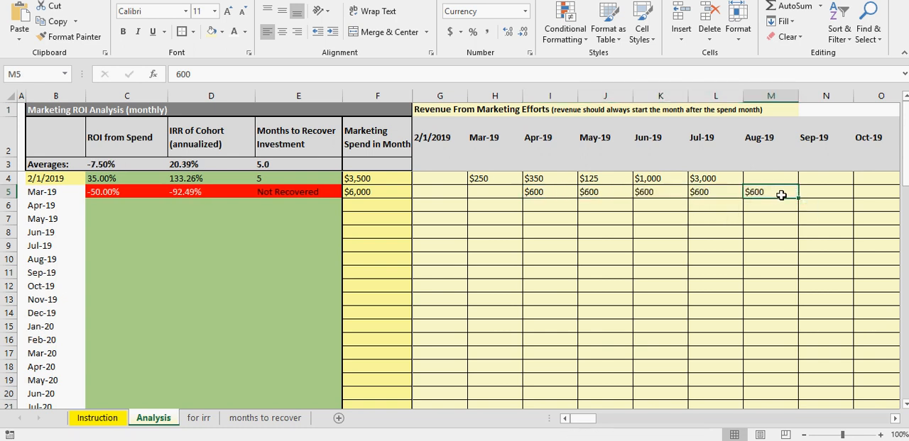
pyautogui.moveTo(798, 199)
pyautogui.mouseDown()
pyautogui.moveTo(872, 203)
pyautogui.moveTo(811, 198)
pyautogui.mouseUp()
pyautogui.click(771, 192)
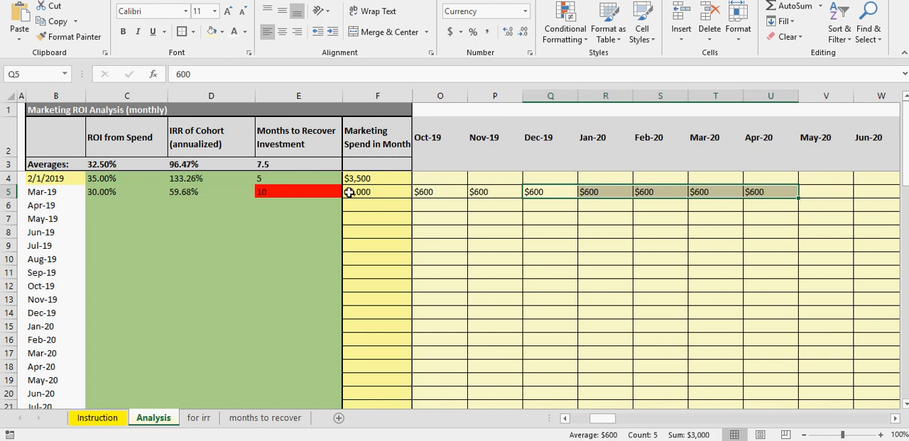
# Step: Compare the Mar-19 cohort's Months to Recover Investment in E5 with its monthly revenue and marketing spend
pyautogui.click(279, 191)
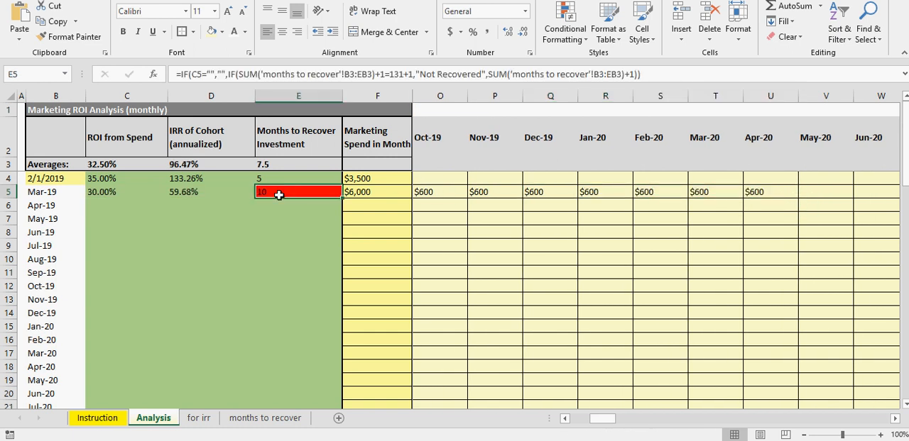
pyautogui.click(440, 192)
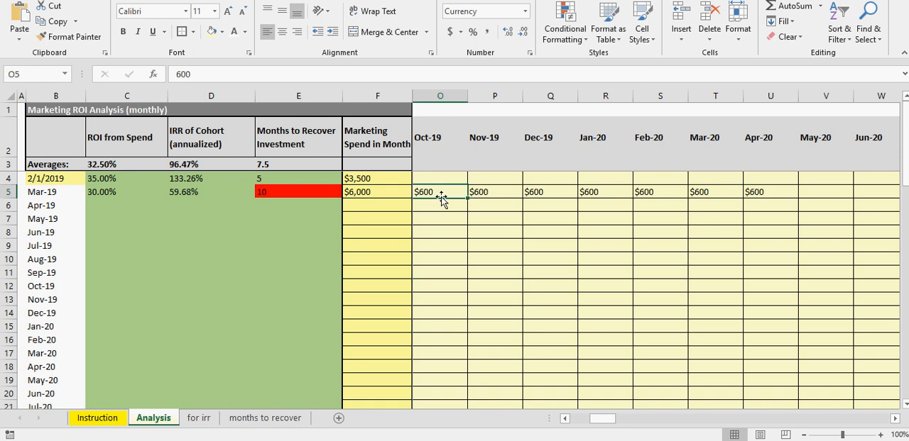
pyautogui.click(358, 193)
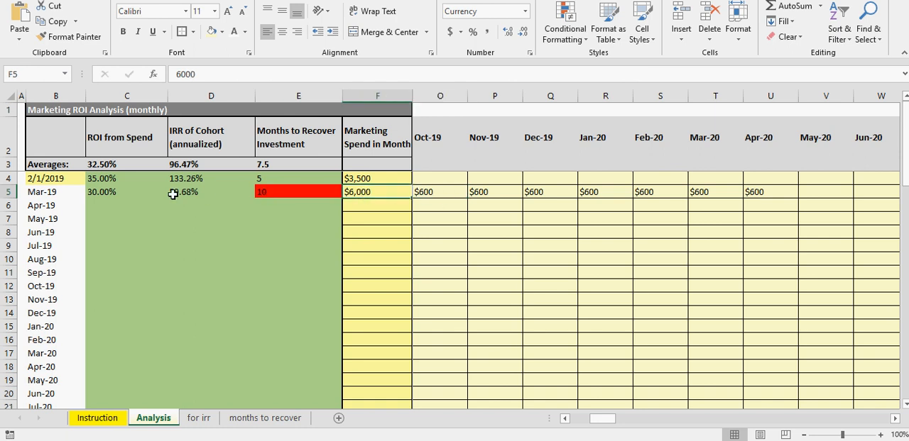
# Step: Compare the Mar-19 cohort's annualized IRR in D5 with its monthly revenue from Apr-19 through Apr-20
pyautogui.moveTo(755, 192); pyautogui.dragTo(535, 191)
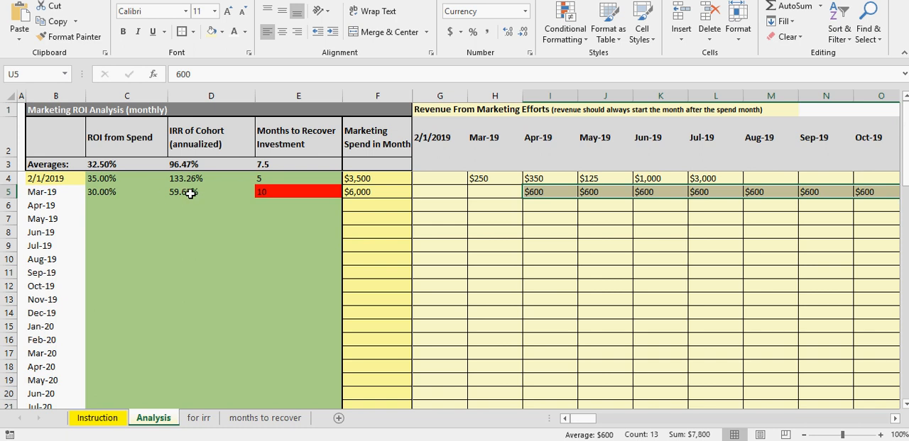
pyautogui.click(190, 193)
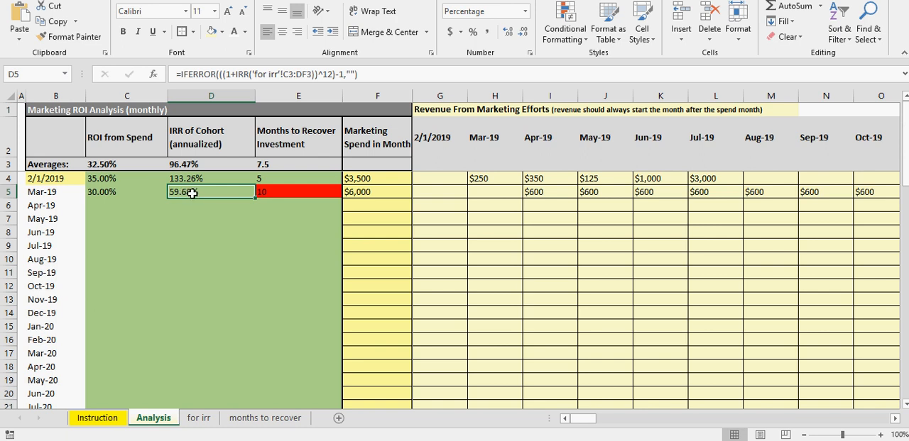
pyautogui.click(550, 190)
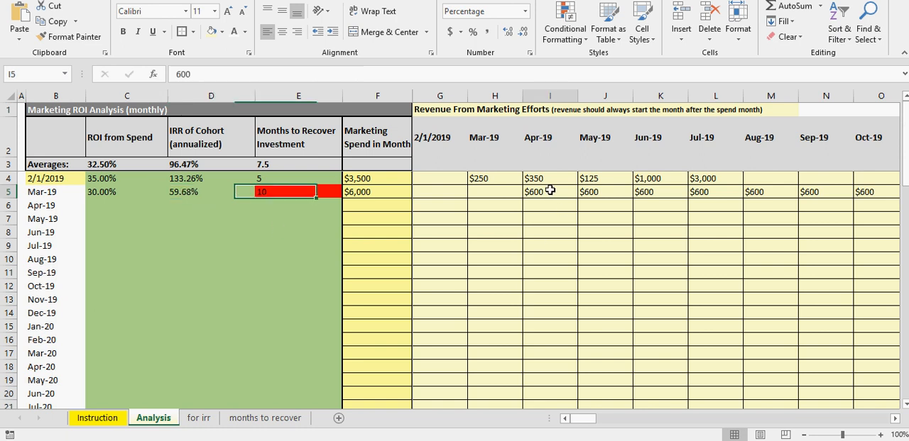
pyautogui.click(579, 421)
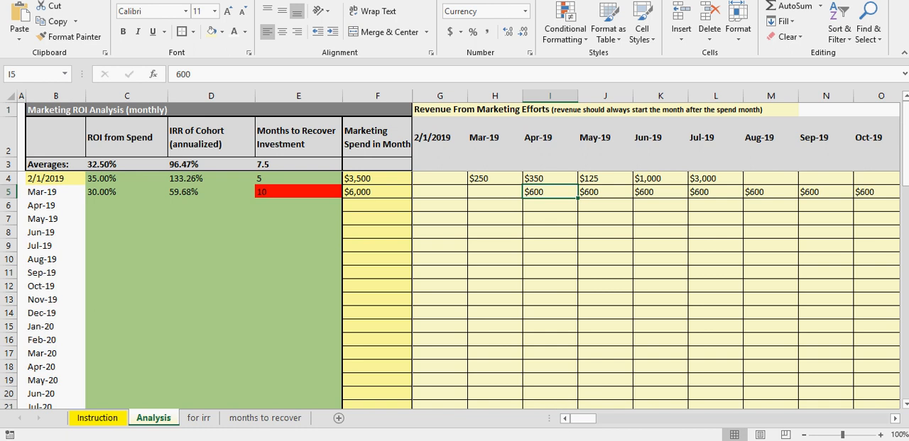
pyautogui.click(183, 192)
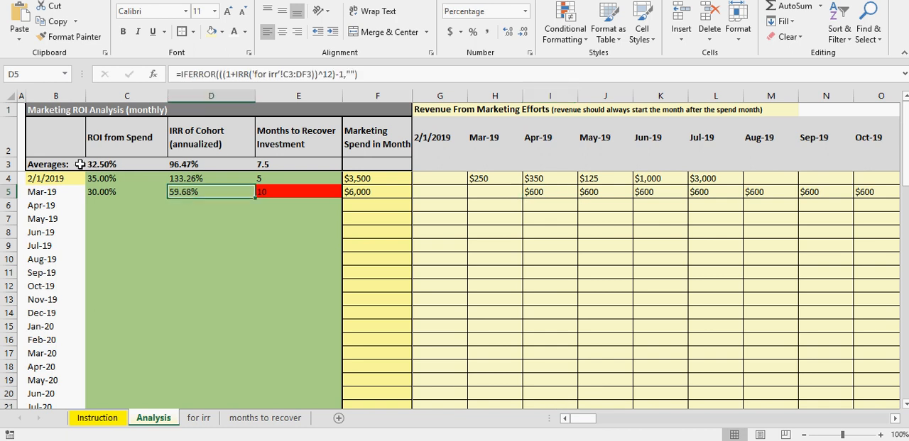
# Step: Review the row 3 averages for ROI from Spend, IRR of Cohort and Months to Recover Investment, checking the formulas behind them
pyautogui.click(111, 165)
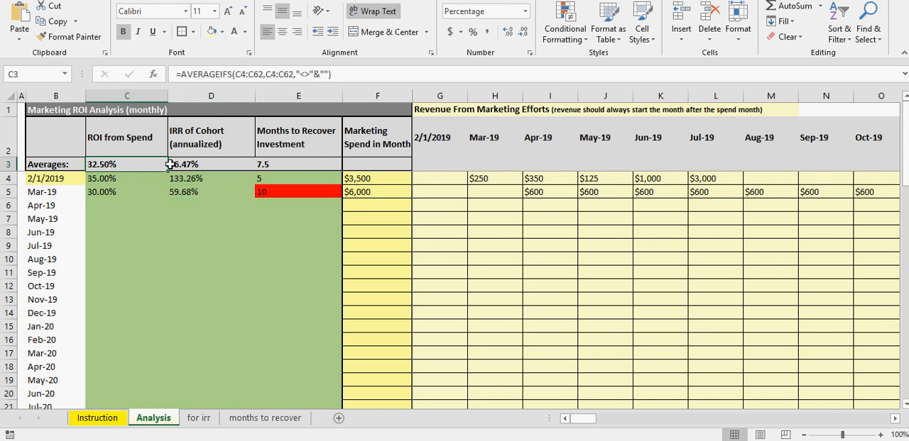
pyautogui.click(185, 164)
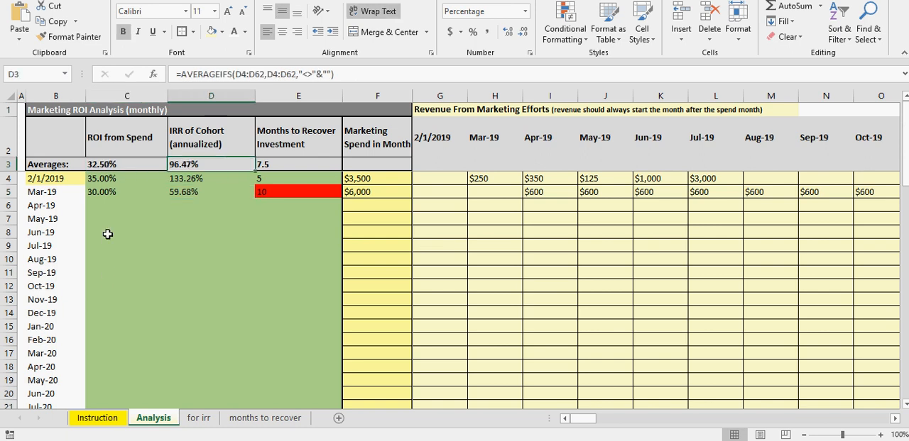
pyautogui.click(128, 164)
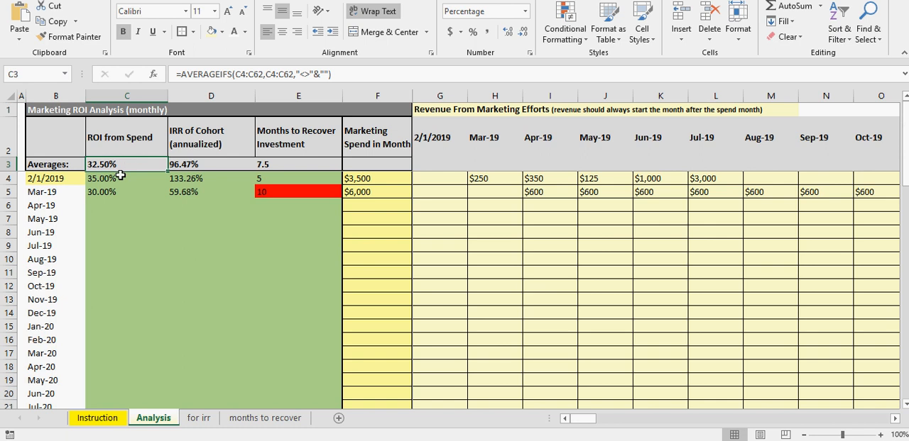
pyautogui.click(120, 177)
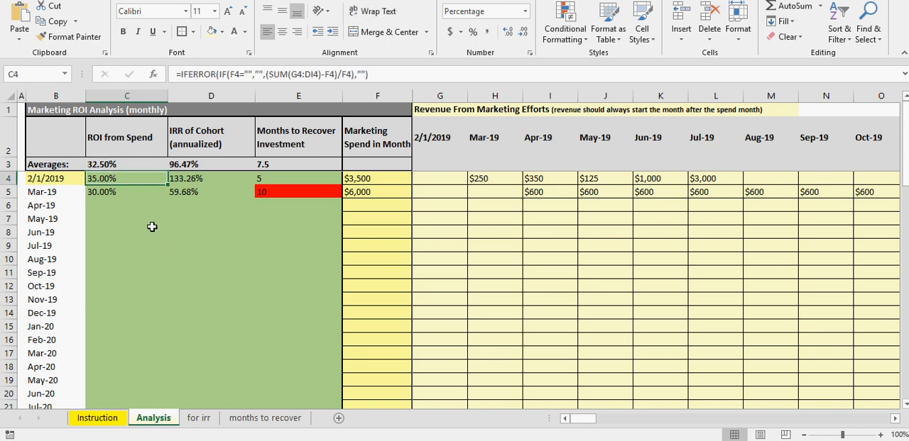
pyautogui.click(122, 164)
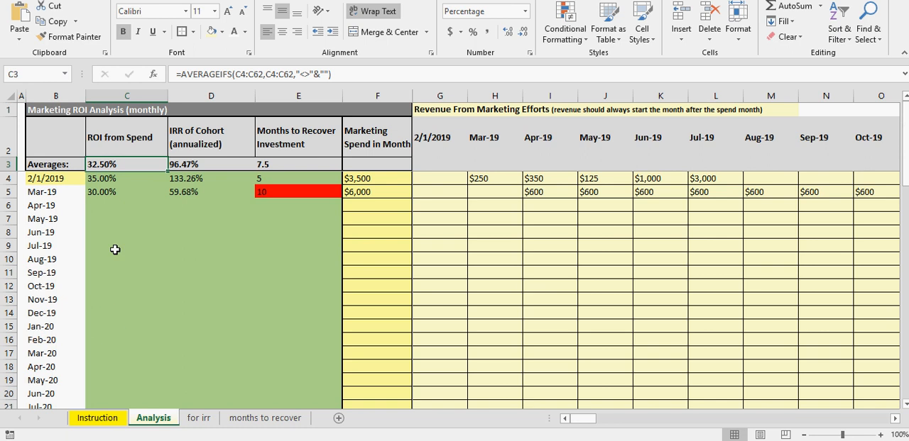
pyautogui.click(205, 164)
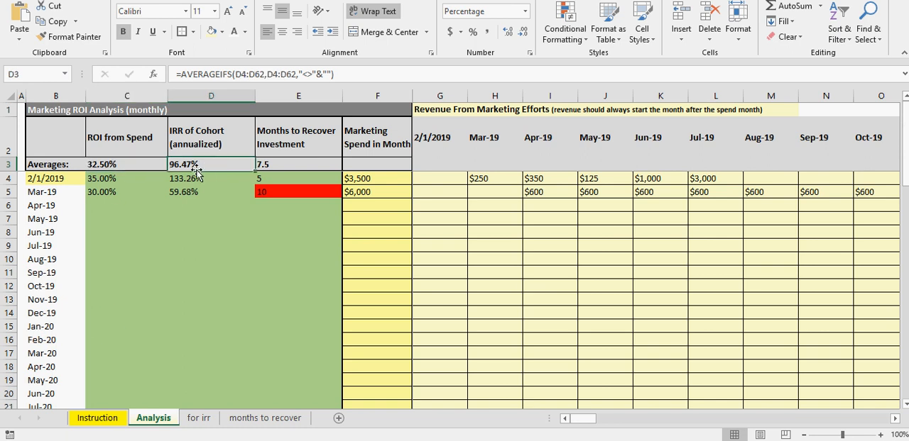
pyautogui.click(284, 163)
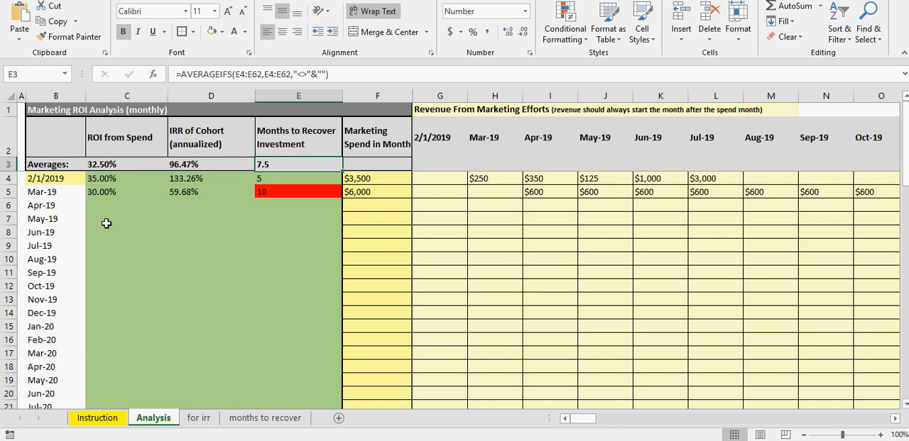
# Step: Examine the Marketing Spend in Month column from the first two cohorts down to the Dec-23 cohort in F62
pyautogui.click(358, 179)
pyautogui.click(363, 190)
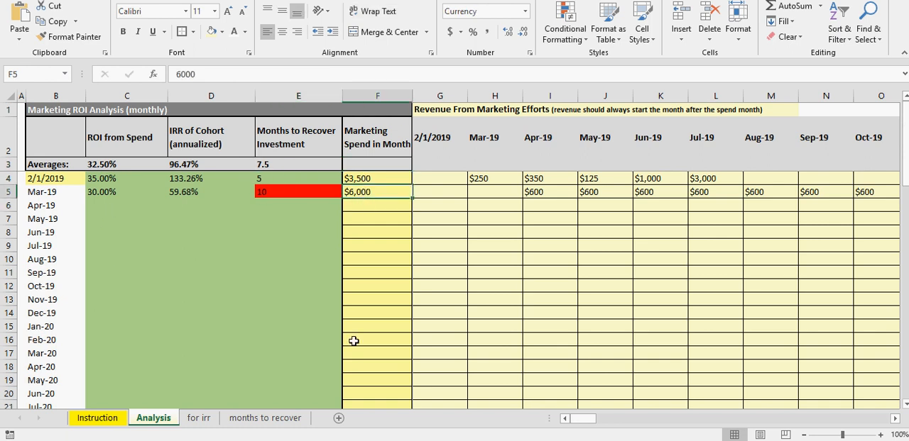
pyautogui.scroll(-16, 355, 344)
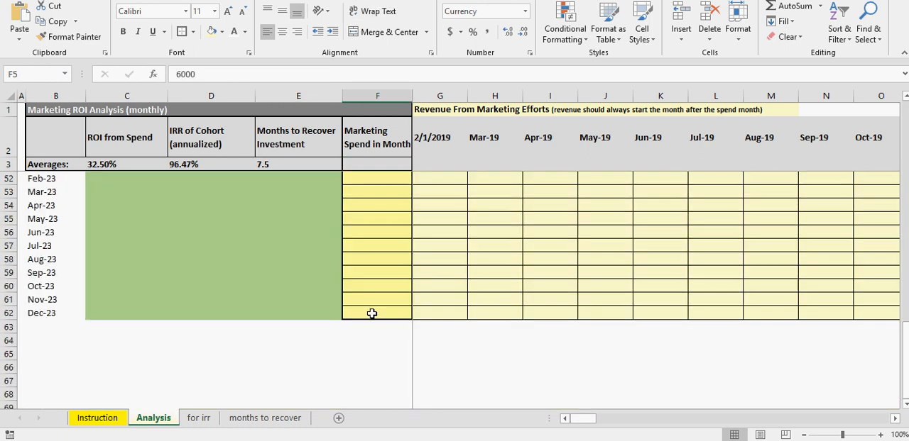
pyautogui.click(371, 314)
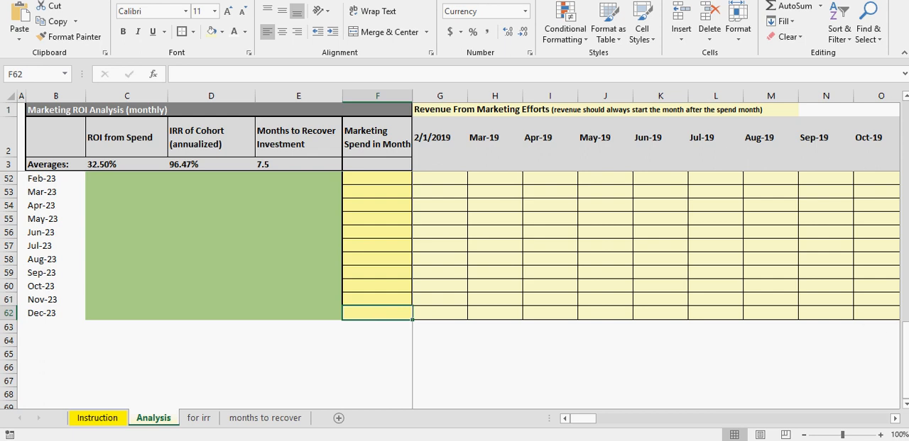
pyautogui.moveTo(905, 337); pyautogui.dragTo(905, 110)
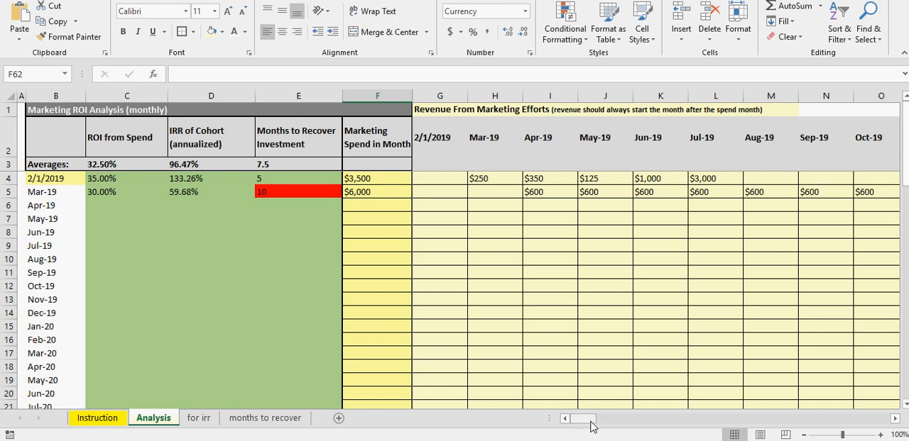
# Step: Examine the Dec-23 cohort's revenue cells in row 62 from Dec-23 onward, and return to the first cohorts
pyautogui.moveTo(582, 424)
pyautogui.mouseDown()
pyautogui.moveTo(877, 420)
pyautogui.moveTo(577, 419)
pyautogui.mouseUp()
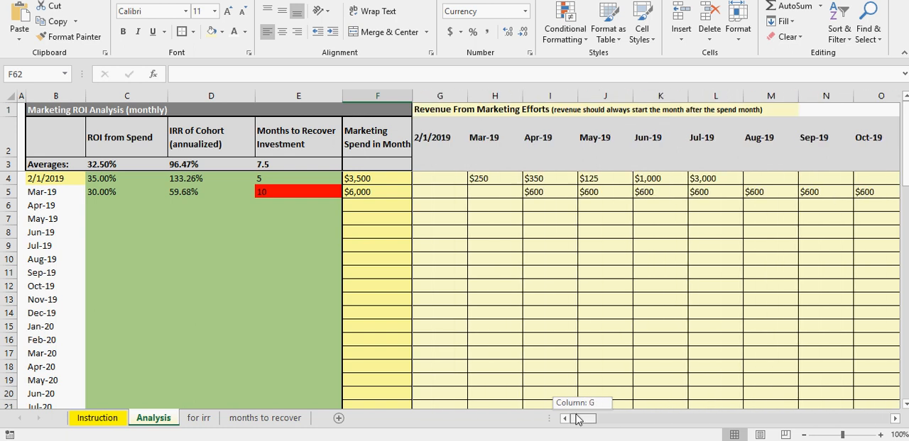
pyautogui.moveTo(576, 419)
pyautogui.mouseDown()
pyautogui.moveTo(904, 421)
pyautogui.moveTo(578, 423)
pyautogui.mouseUp()
pyautogui.scroll(-19, 347, 288)
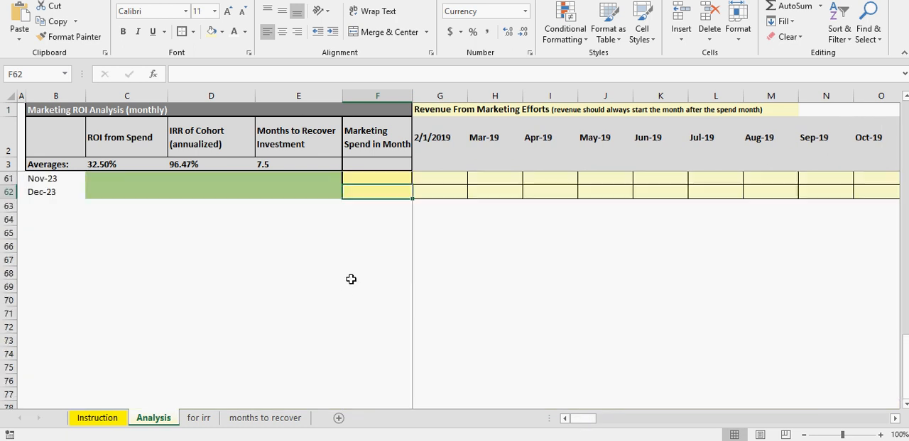
pyautogui.scroll(3, 374, 269)
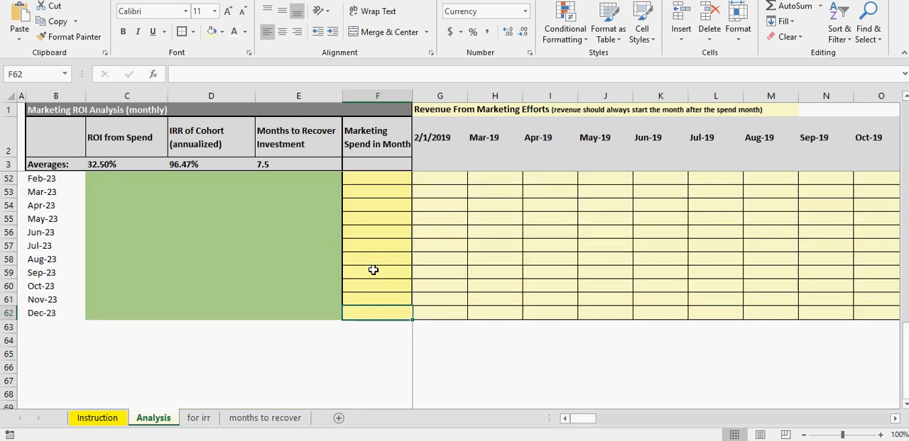
pyautogui.moveTo(582, 420); pyautogui.dragTo(723, 424)
pyautogui.click(446, 310)
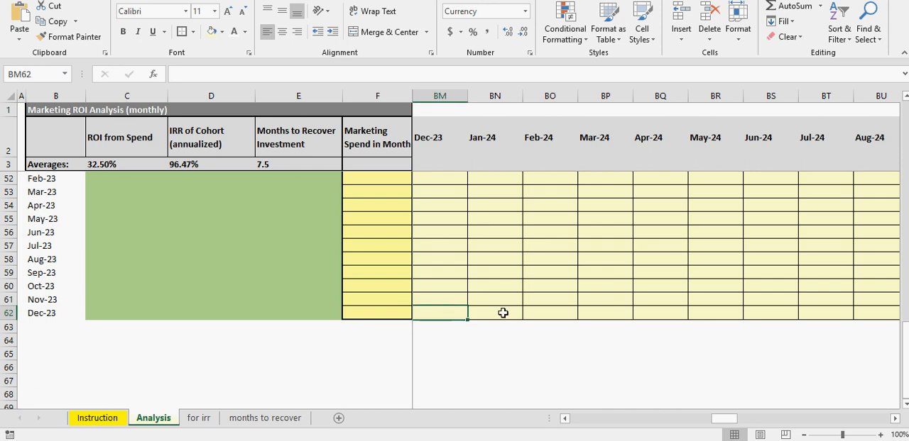
pyautogui.moveTo(436, 314); pyautogui.dragTo(880, 316)
pyautogui.moveTo(873, 419); pyautogui.dragTo(549, 418)
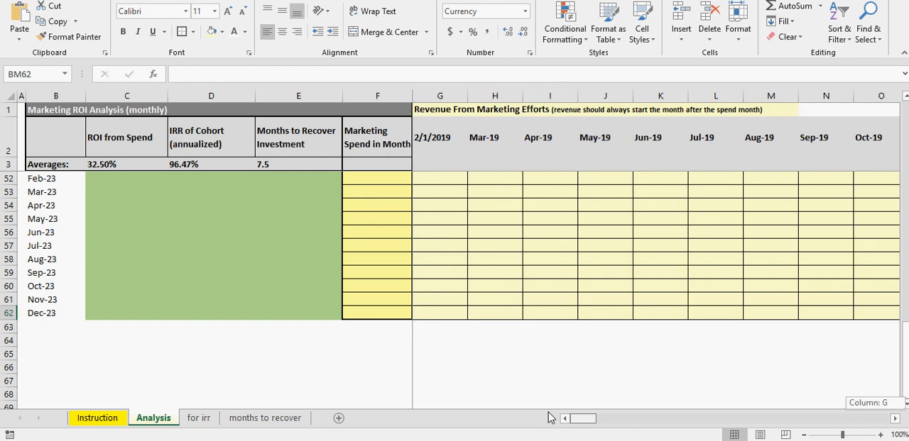
pyautogui.moveTo(905, 364); pyautogui.dragTo(894, 137)
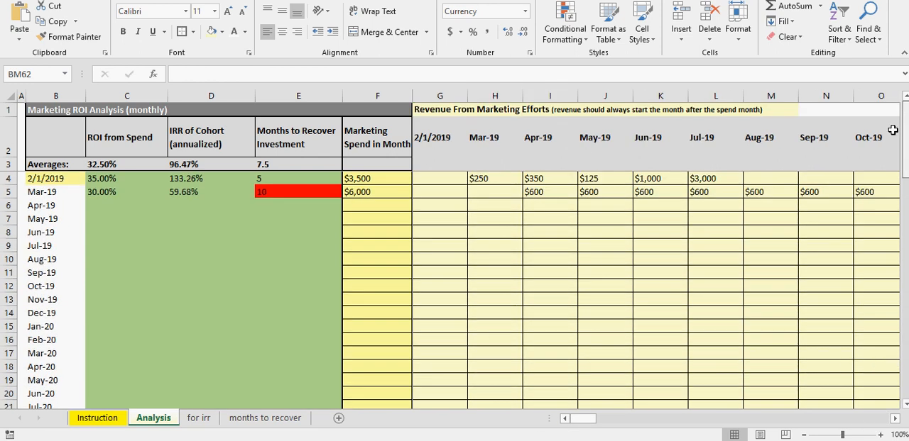
# Step: Inspect the IRR matrix on the for irr sheet down to its last cohort row, 12/1/2023
pyautogui.click(202, 420)
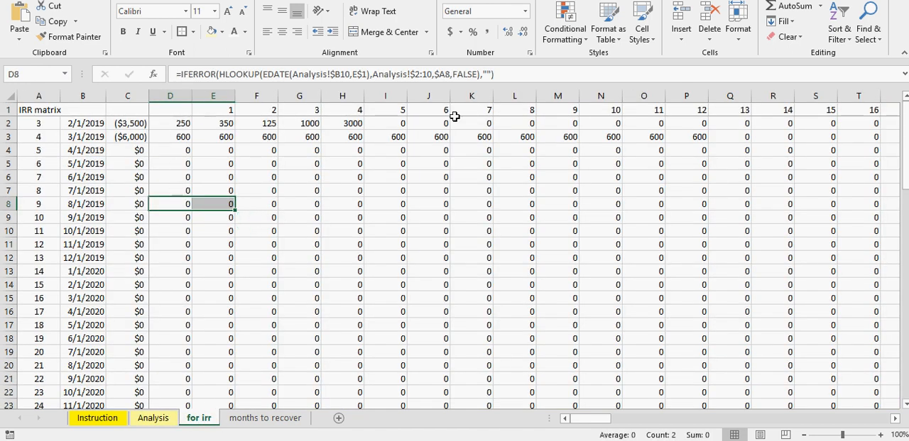
pyautogui.scroll(-19, 71, 387)
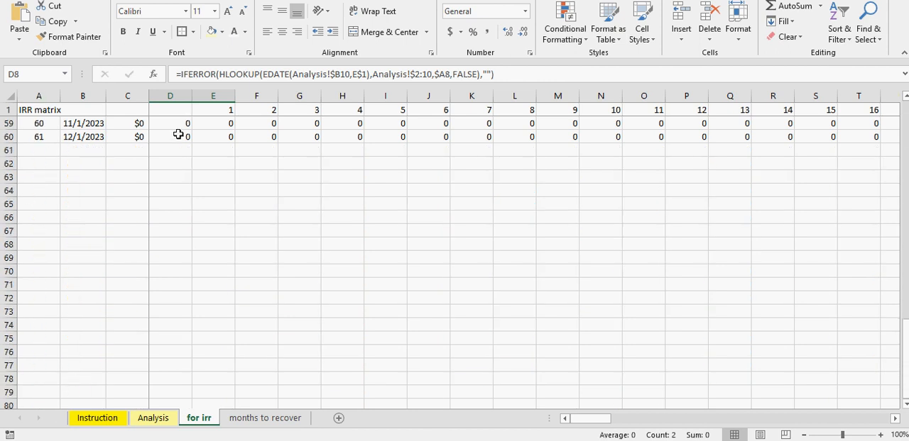
pyautogui.moveTo(182, 135); pyautogui.dragTo(507, 147)
pyautogui.click(479, 196)
# Step: Inspect the Months to Recover matrix from its last row back to the first cohorts, checking the formulas in their month cells
pyautogui.click(262, 418)
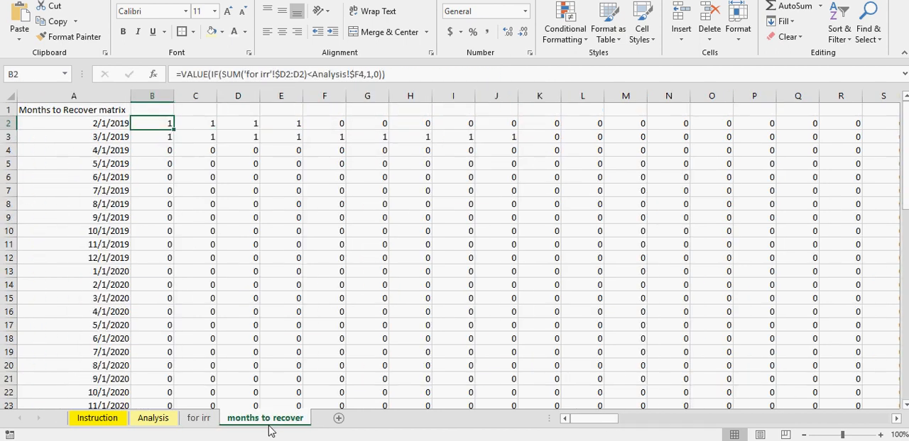
pyautogui.scroll(-17, 189, 298)
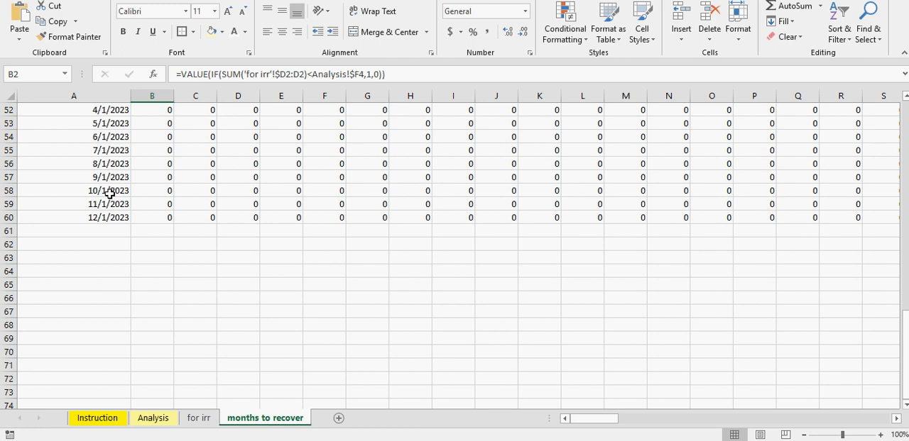
pyautogui.click(169, 217)
pyautogui.click(205, 201)
pyautogui.moveTo(905, 313); pyautogui.dragTo(905, 105)
pyautogui.click(172, 124)
pyautogui.click(189, 139)
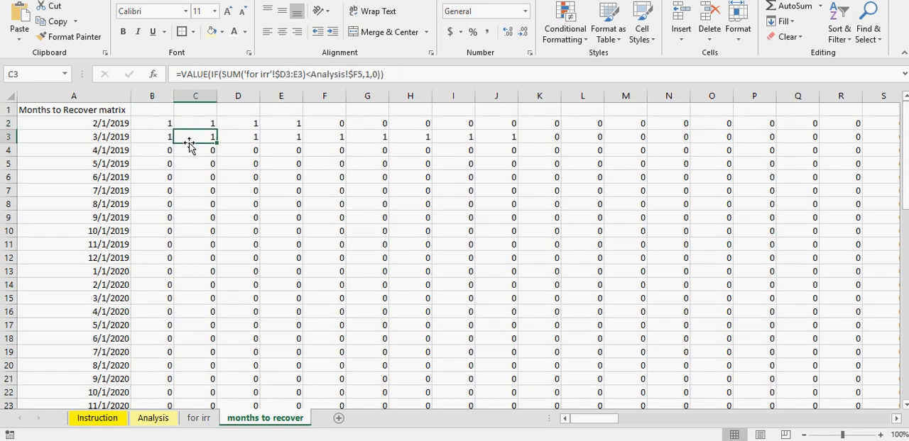
pyautogui.click(222, 190)
pyautogui.click(332, 204)
pyautogui.click(318, 151)
pyautogui.click(169, 125)
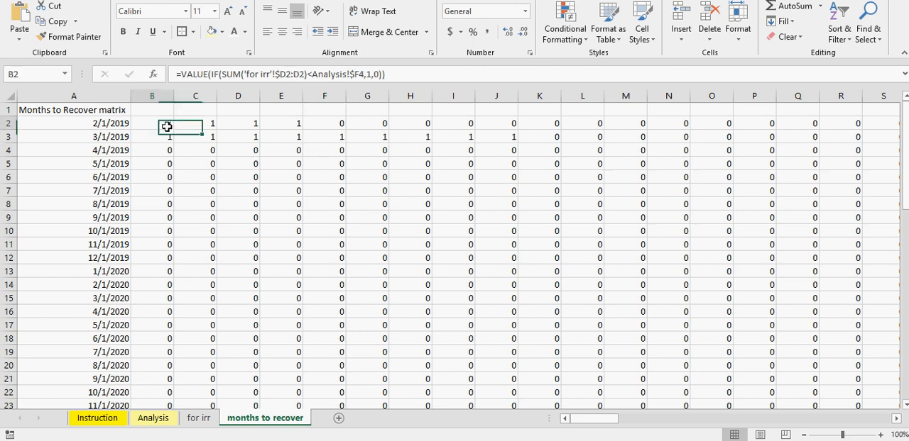
pyautogui.click(167, 151)
# Step: Return to the top of the IRR matrix on the for irr sheet and inspect its lookup formulas, including D2
pyautogui.click(198, 418)
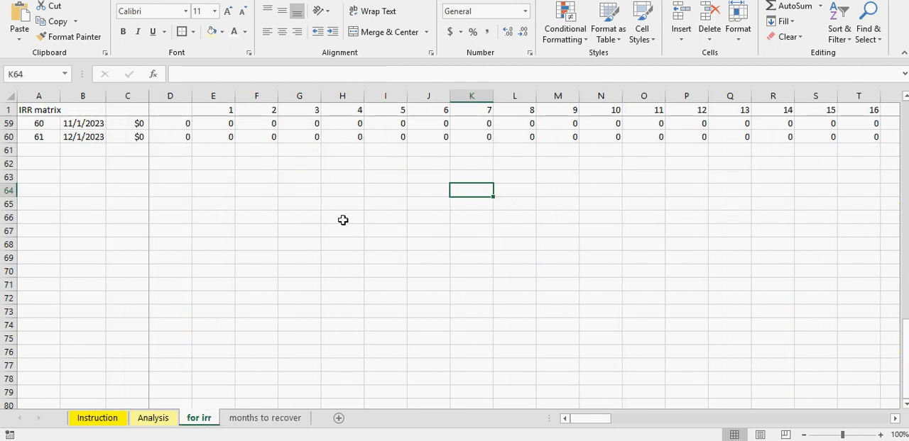
pyautogui.moveTo(905, 333); pyautogui.dragTo(905, 106)
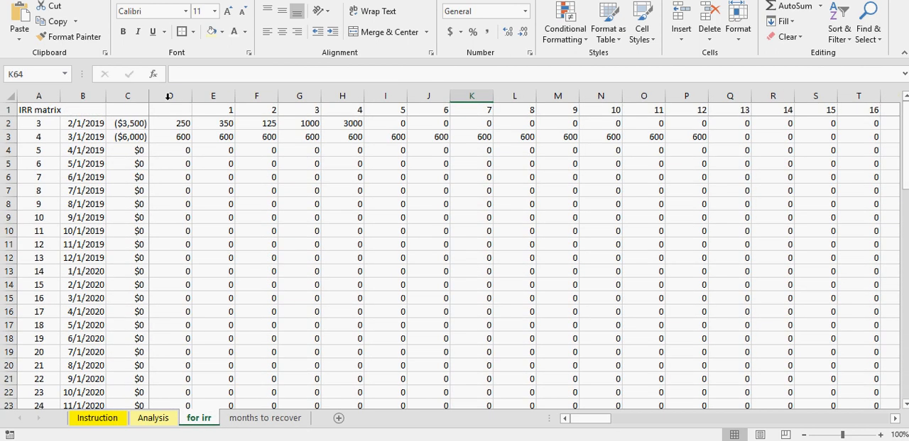
pyautogui.click(242, 164)
pyautogui.click(195, 213)
pyautogui.click(319, 216)
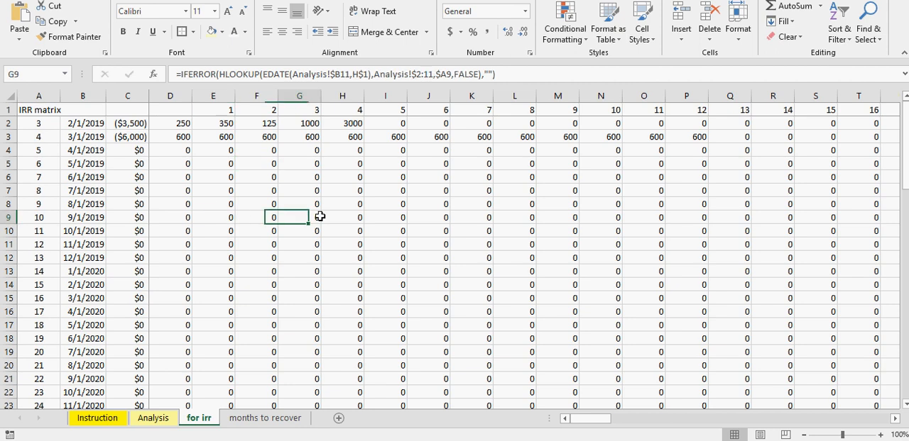
pyautogui.click(439, 169)
pyautogui.click(160, 126)
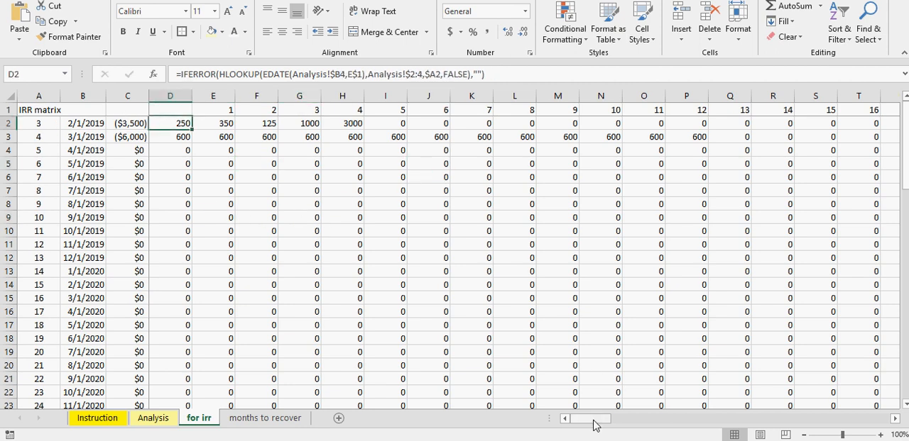
# Step: Compare the Analysis sheet with its supporting matrices, and examine the marketing spend cells C2:C6 on the for irr sheet
pyautogui.click(239, 423)
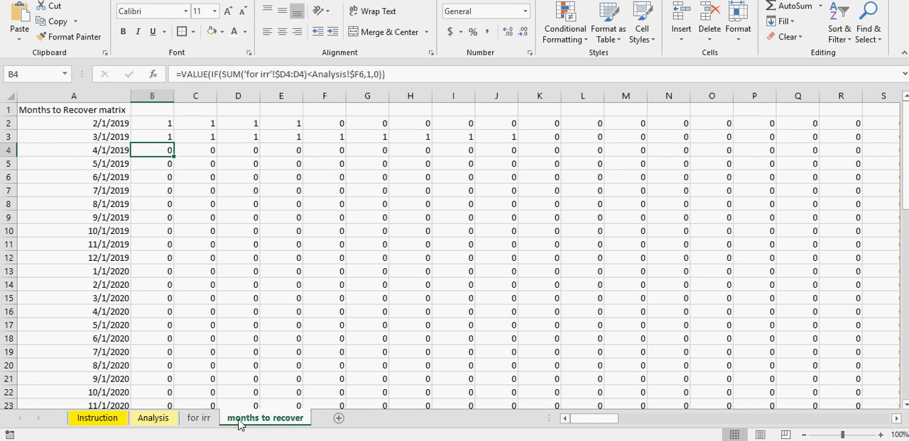
pyautogui.click(207, 422)
pyautogui.click(154, 422)
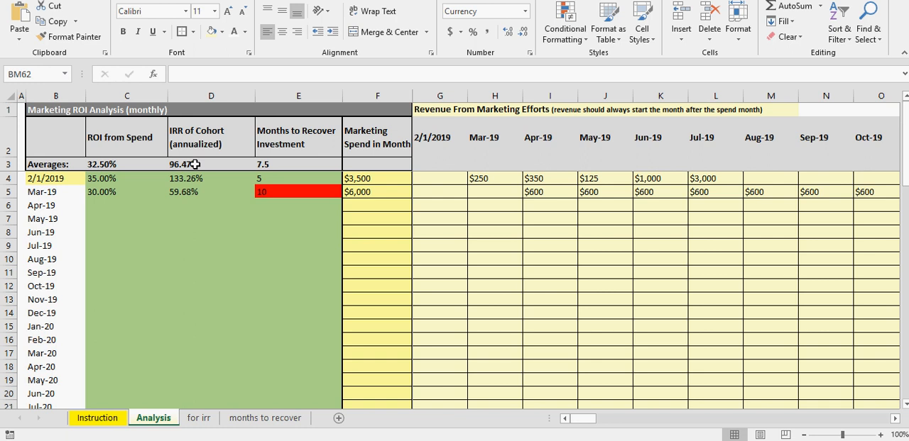
pyautogui.click(198, 419)
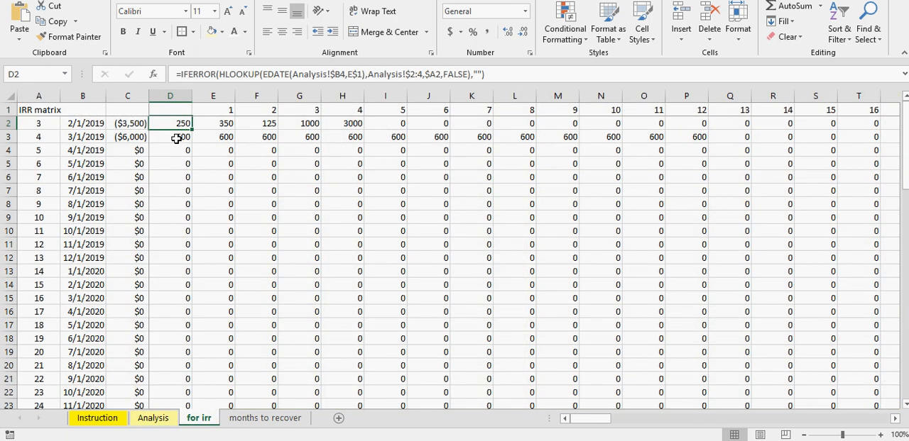
pyautogui.moveTo(128, 124); pyautogui.dragTo(127, 175)
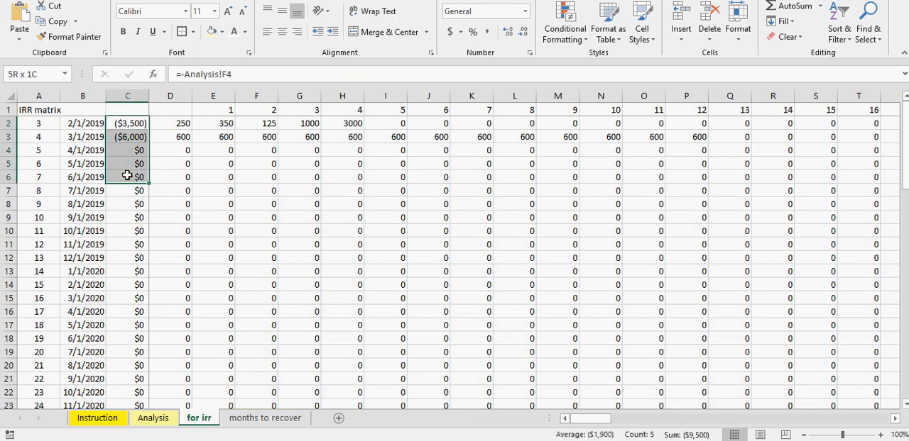
# Step: Compare cells D2 and D3 of the IRR matrix with the first revenue columns of the two cohorts on the Analysis sheet
pyautogui.click(166, 125)
pyautogui.click(169, 140)
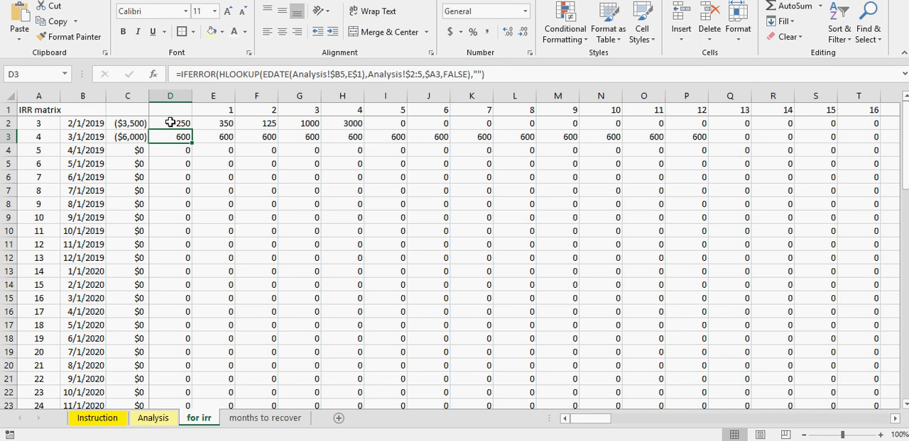
pyautogui.click(153, 418)
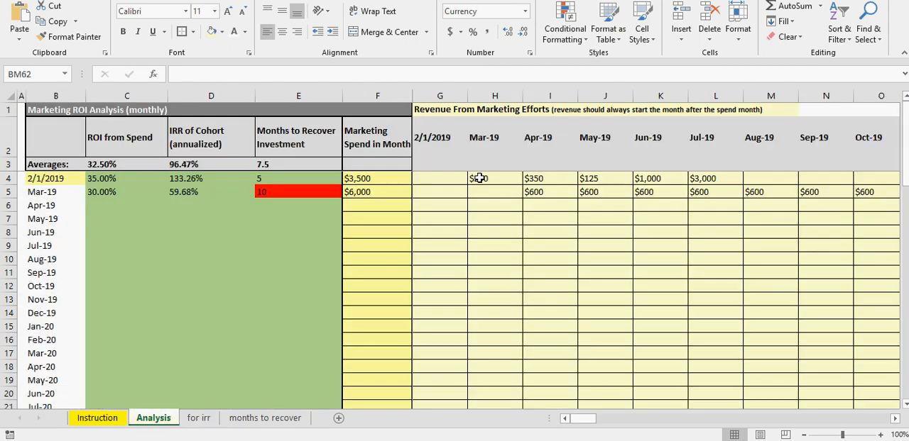
pyautogui.click(479, 179)
pyautogui.click(442, 178)
pyautogui.click(439, 191)
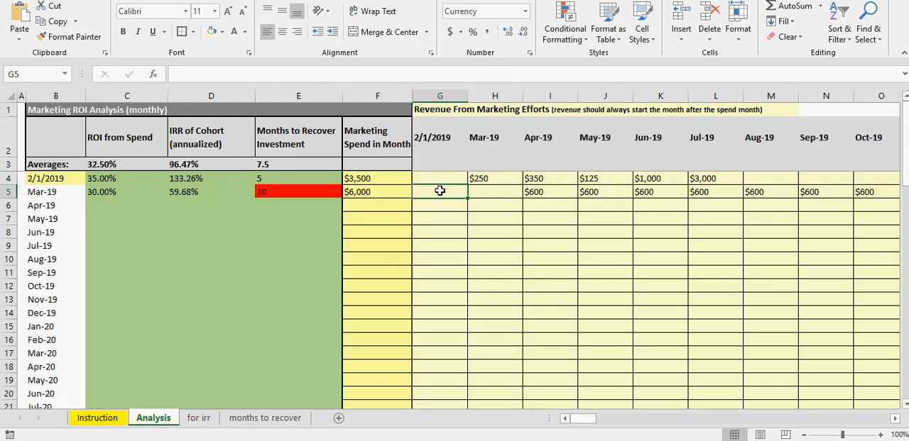
# Step: Examine the blank revenue cells G5 and H5 in the Mar-19 cohort row
pyautogui.click(484, 190)
pyautogui.click(447, 192)
pyautogui.click(497, 192)
pyautogui.click(445, 192)
pyautogui.click(494, 192)
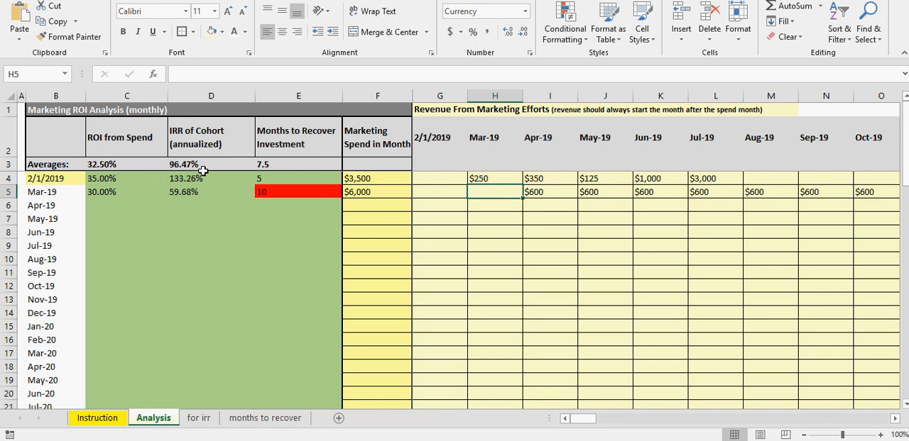
# Step: Examine the 2/1/2019 cohort's marketing spend in F4 against its monthly revenue cells H4 to J4
pyautogui.click(550, 178)
pyautogui.click(602, 179)
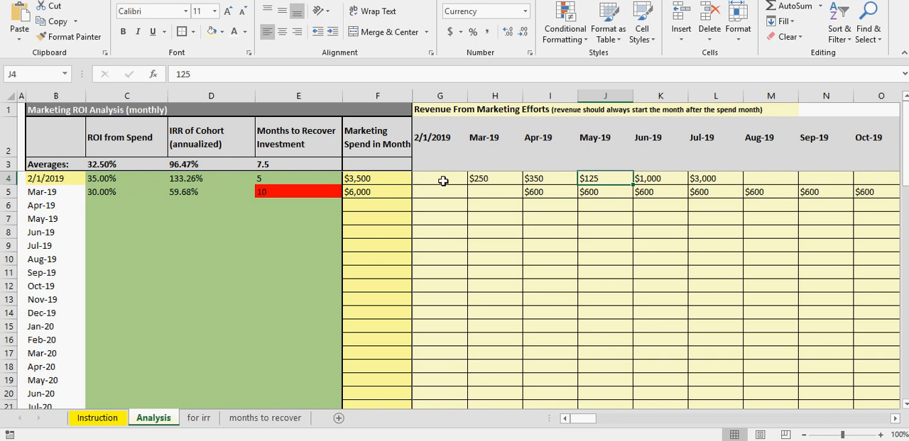
pyautogui.click(499, 178)
pyautogui.click(533, 179)
pyautogui.click(590, 178)
pyautogui.click(363, 179)
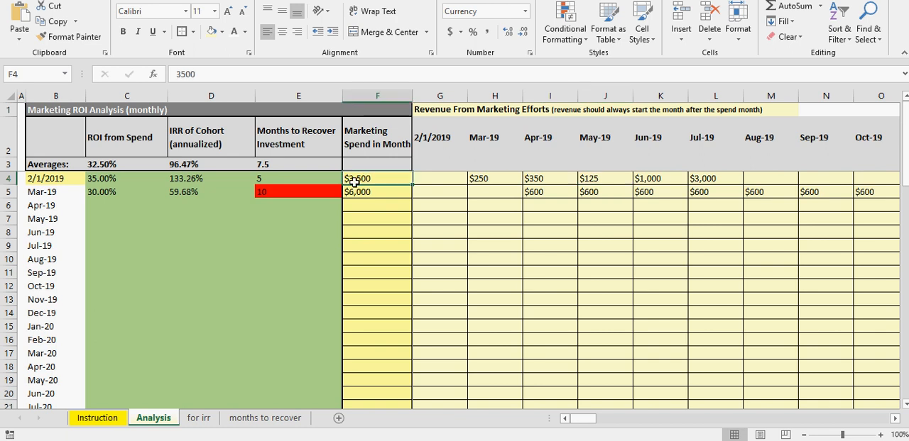
pyautogui.click(474, 178)
pyautogui.click(533, 178)
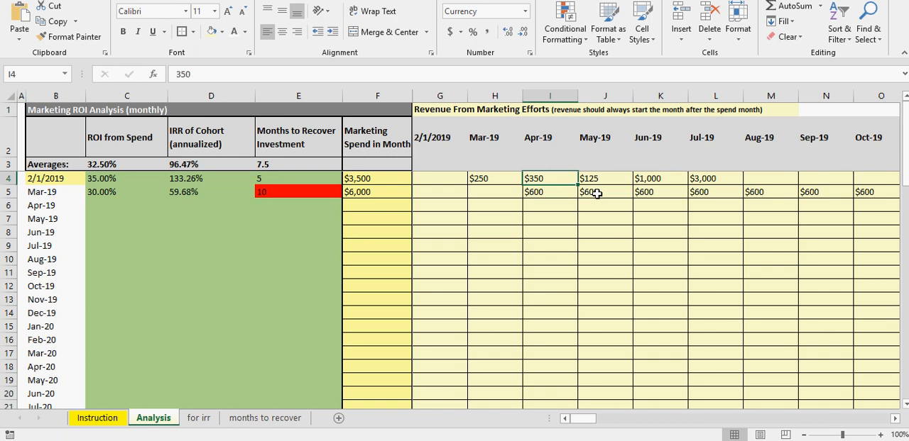